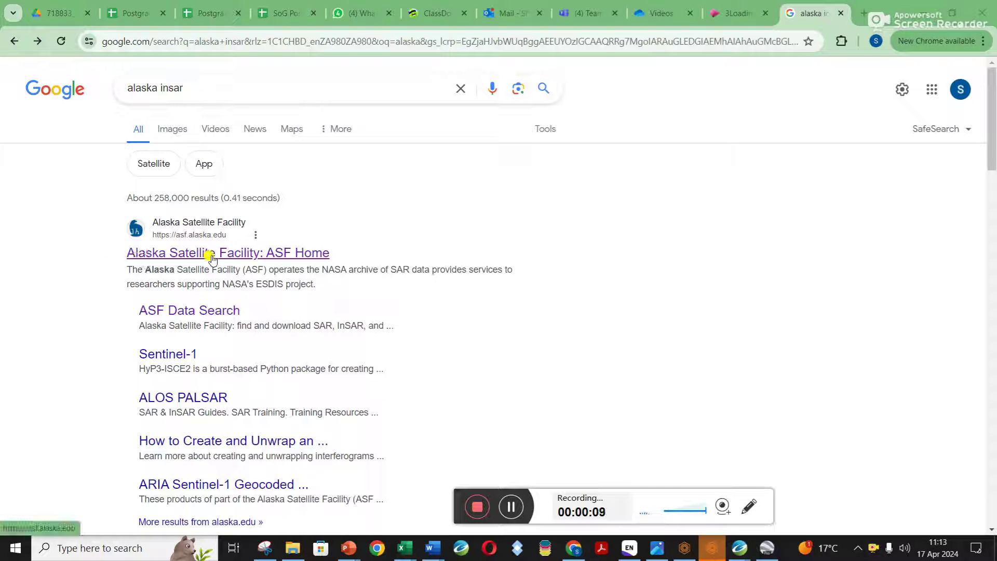
- Open the Alaska Satellite Facility home page from the 'alaska insar' Google results
click(193, 256)
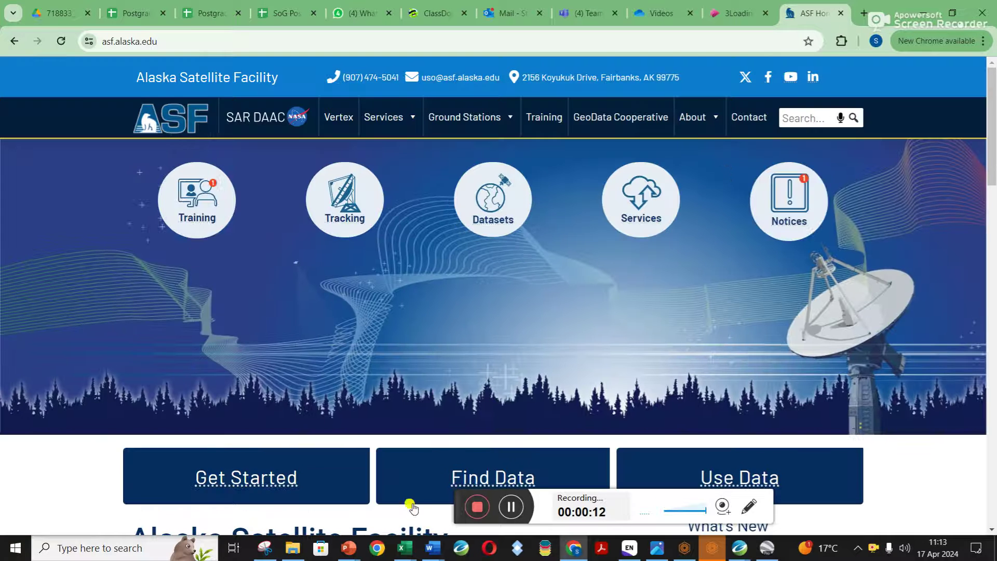
- Go to ASF's Find Data page and launch Vertex Data Search with the Sentinel-1 dataset
click(481, 477)
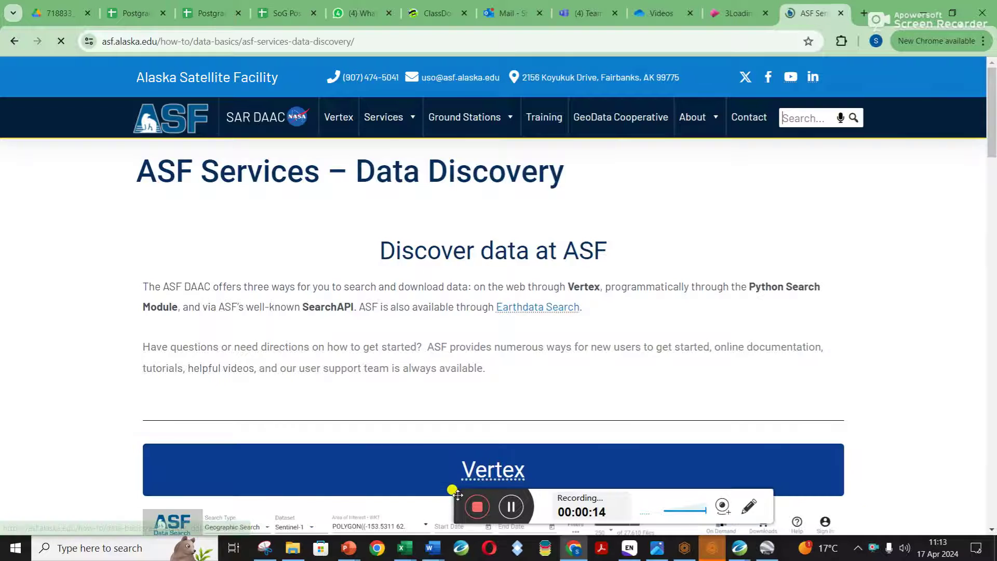
scroll(481, 378, down, 5)
scroll(479, 378, up, 1)
scroll(478, 378, down, 2)
scroll(470, 332, up, 3)
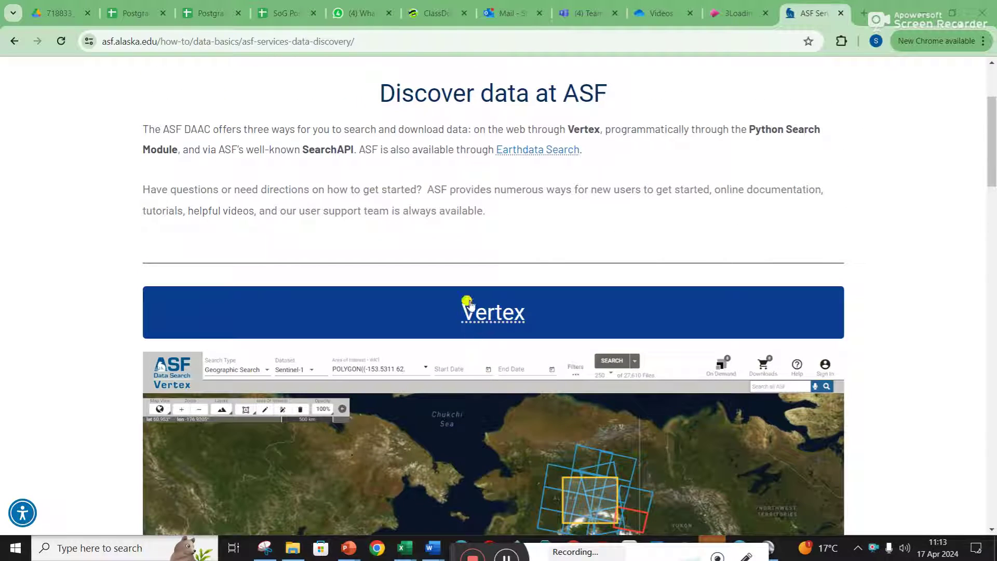
click(488, 325)
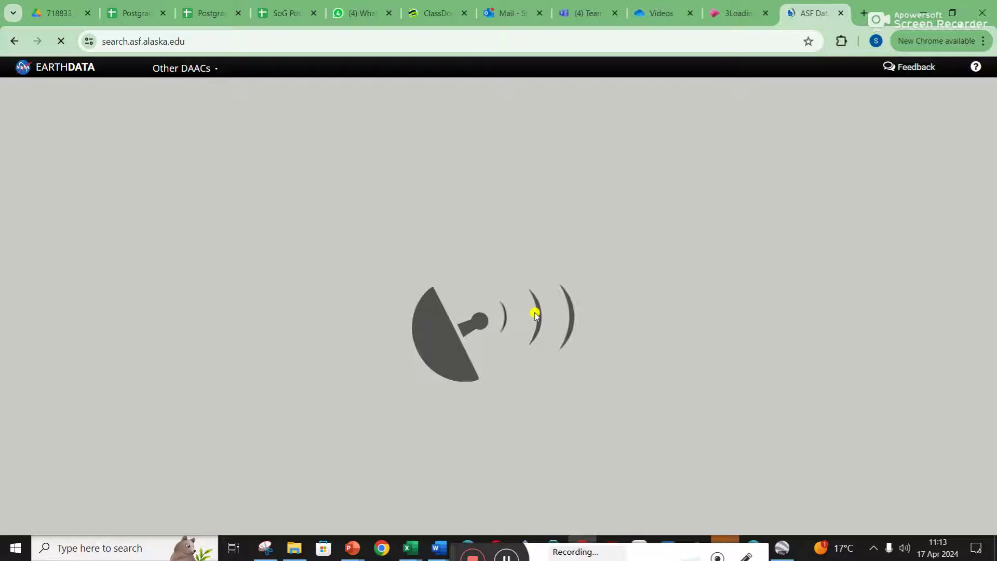
click(873, 549)
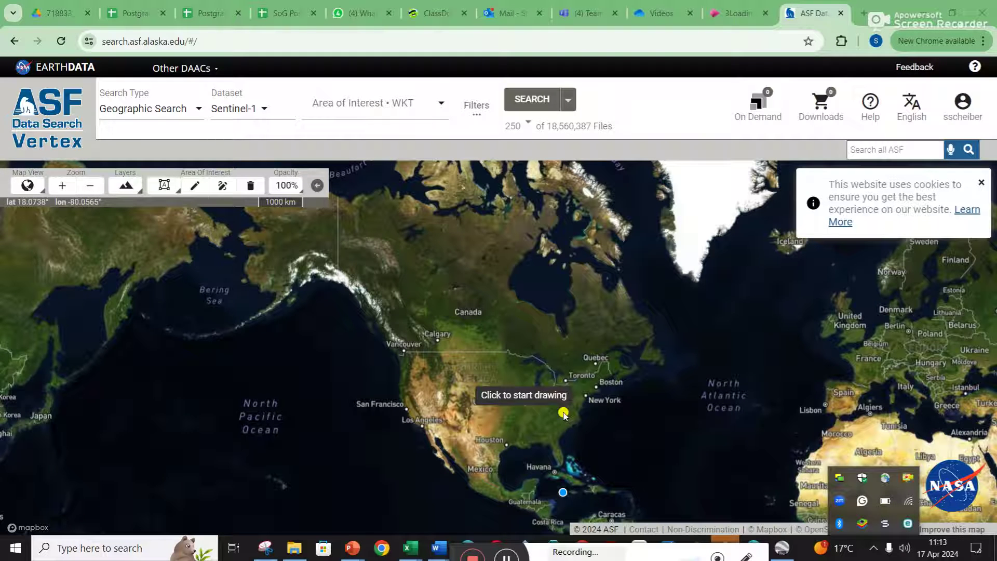
- Set the search area to Jagersfontein, Free State, South Africa, POINT(25.4283 -29.7606)
click(478, 109)
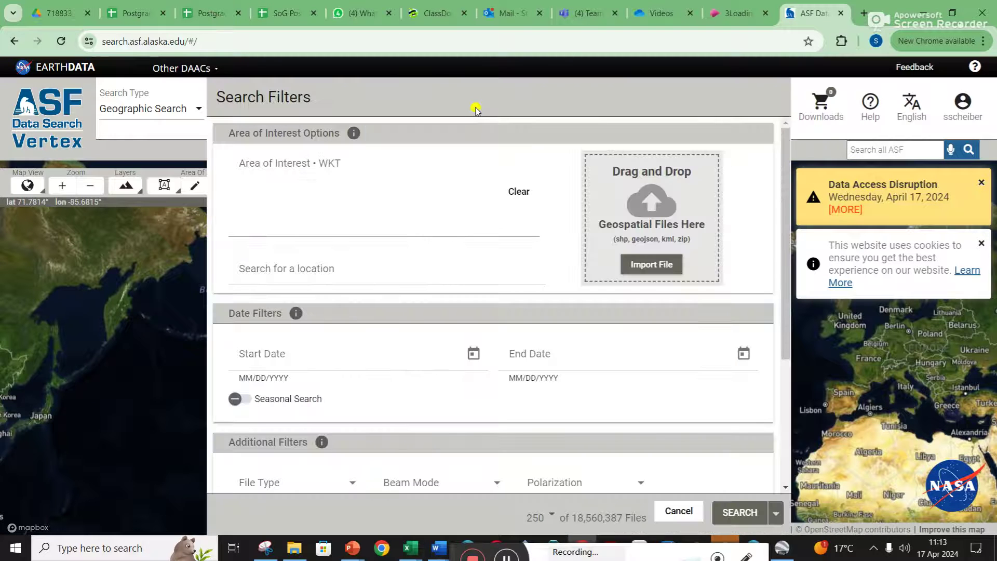
click(293, 267)
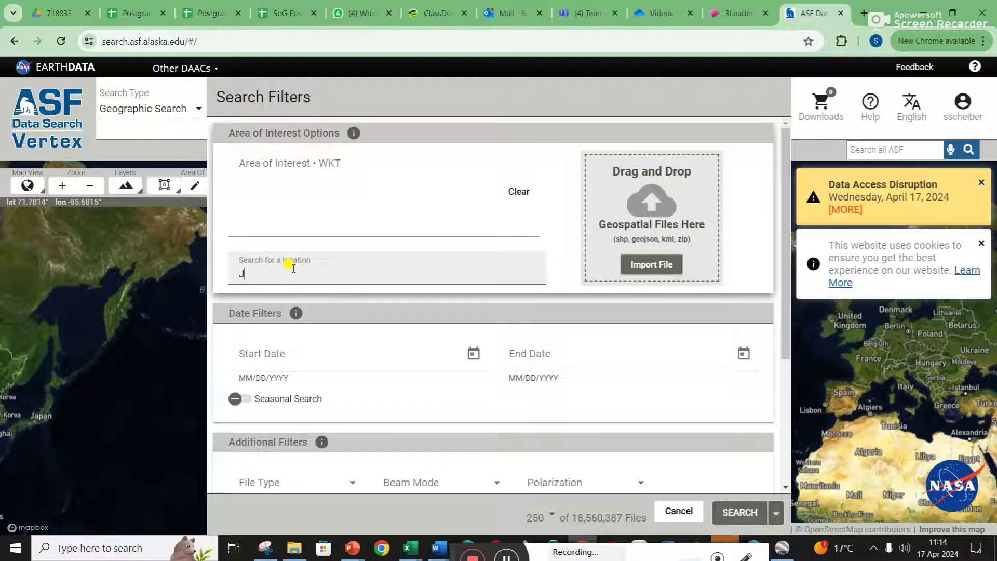
text(Jagerson)
key(BackSpace)
key(BackSpace)
text(fontein)
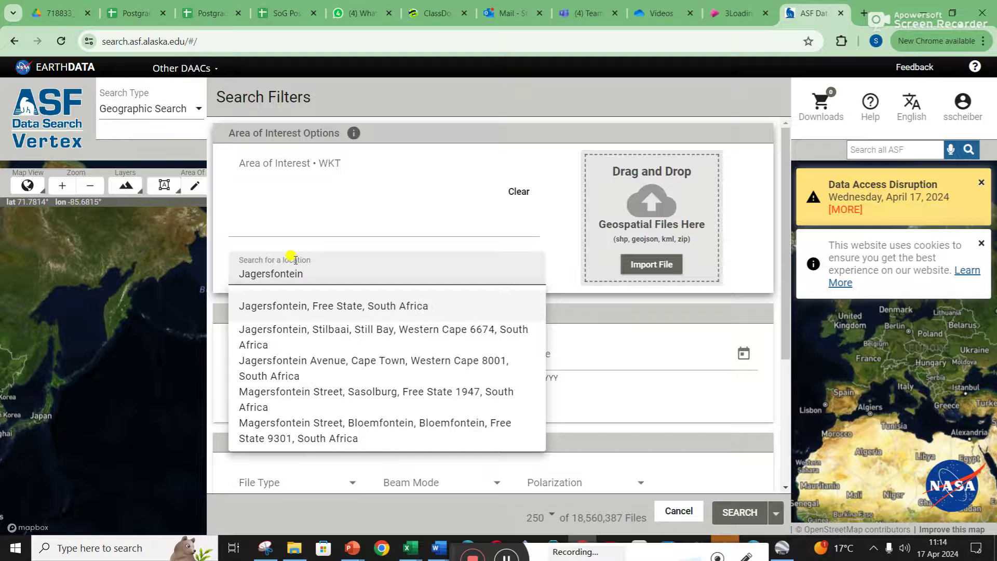
key(Return)
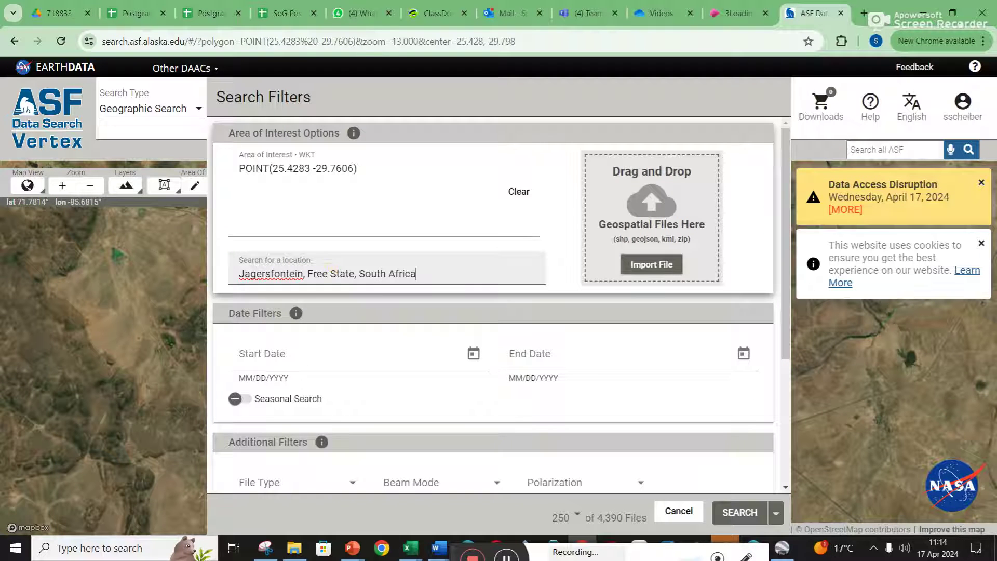
- Set the start date to 1 July 2022 and the end date to 30 September 2022
click(472, 352)
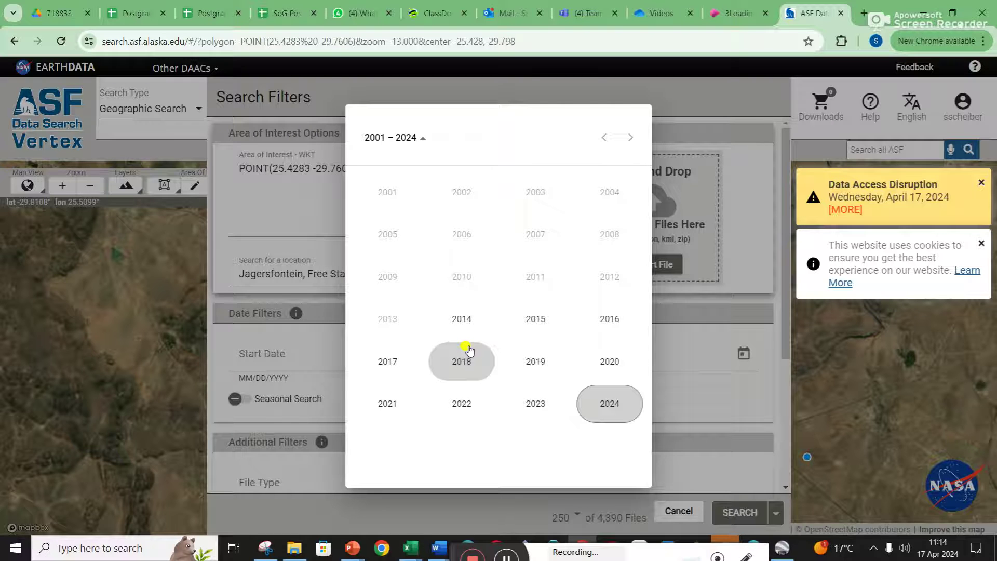
click(452, 403)
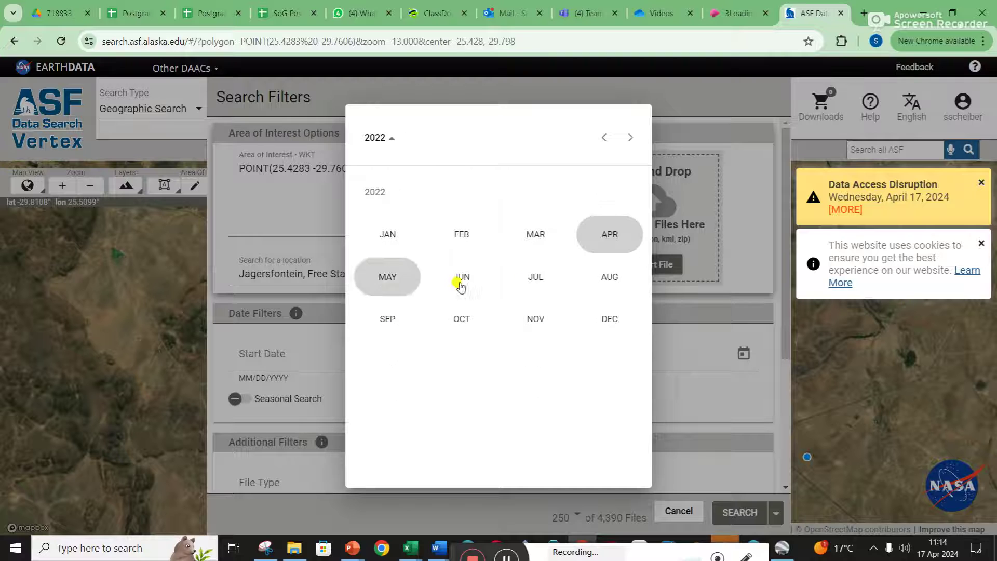
click(545, 286)
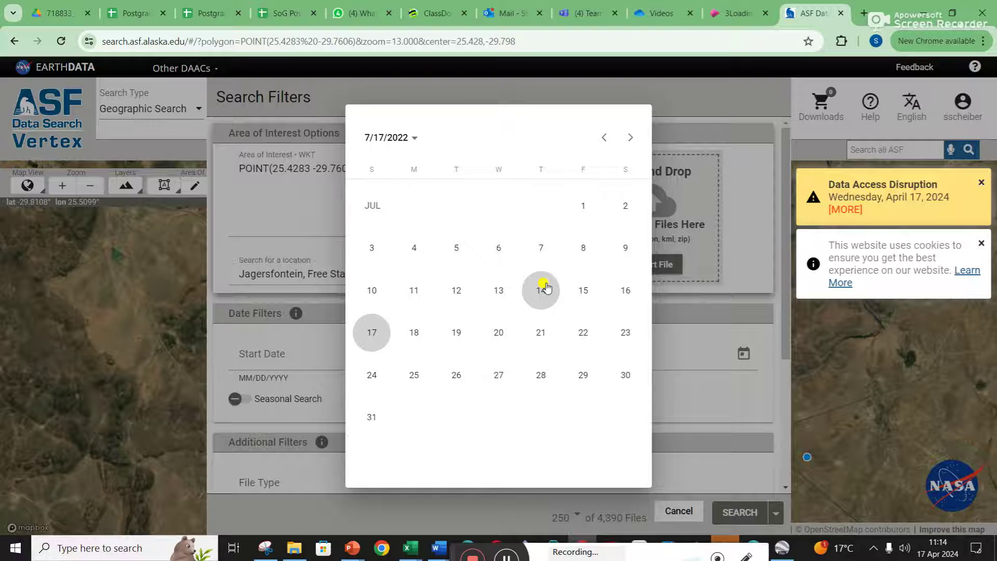
click(590, 218)
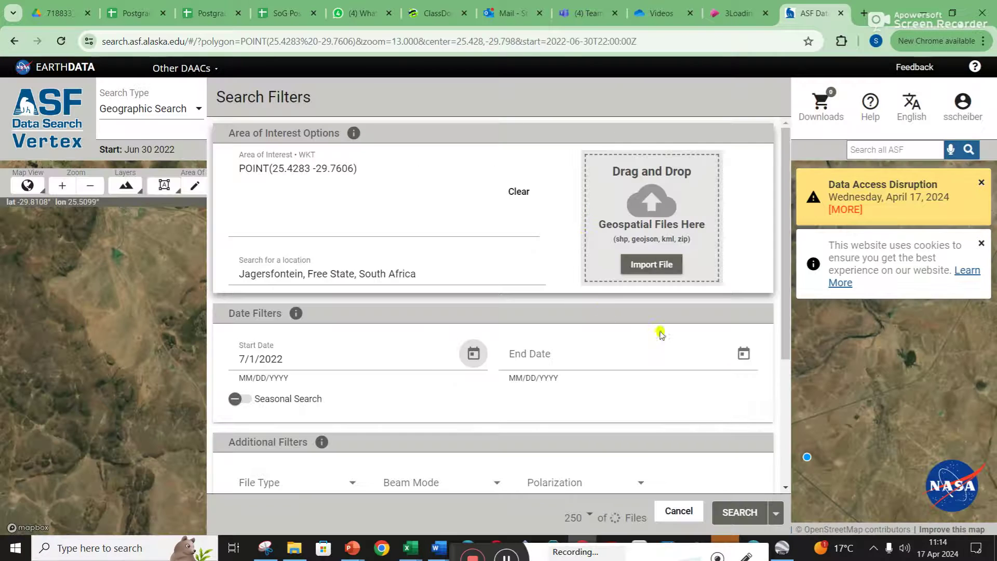
click(740, 359)
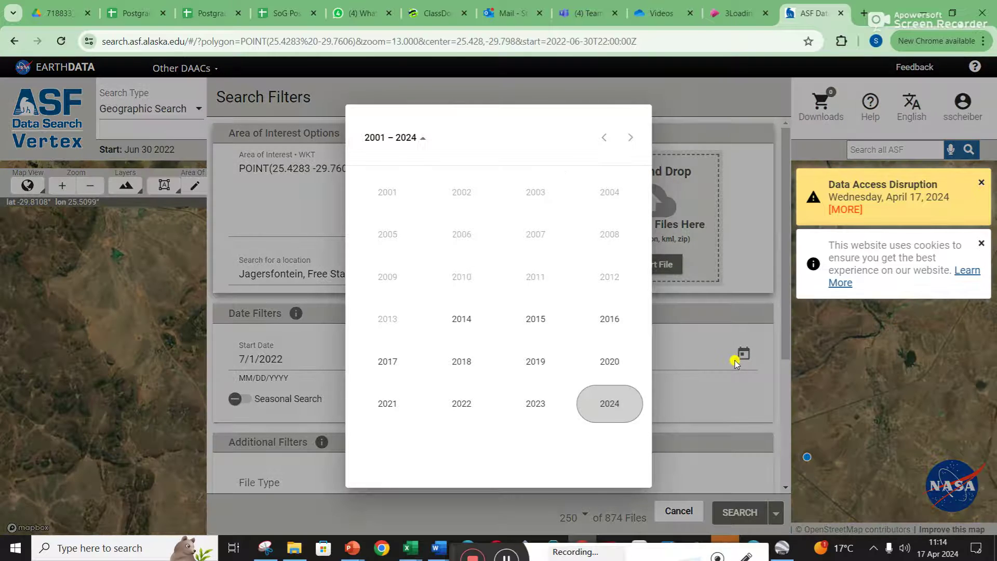
click(447, 406)
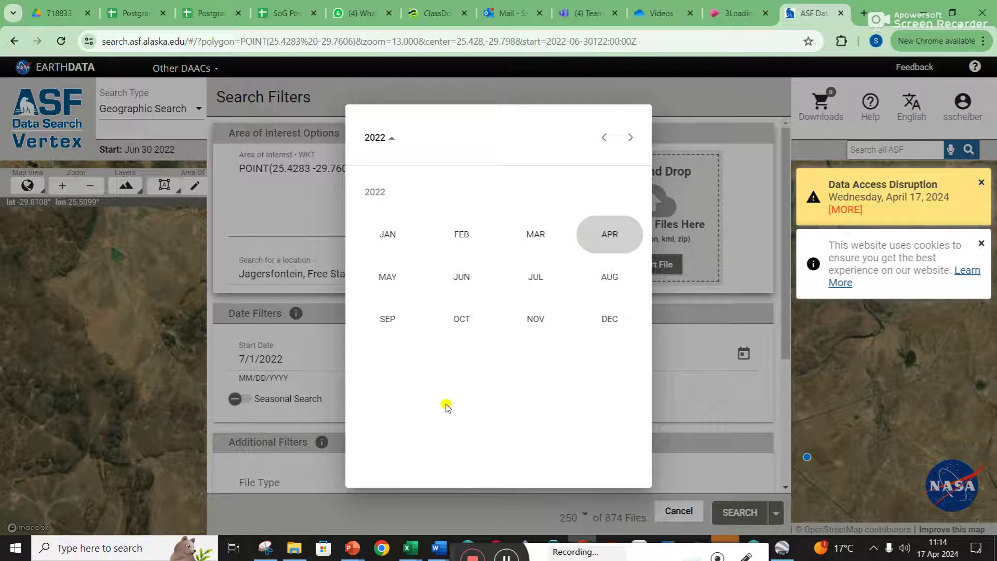
click(375, 327)
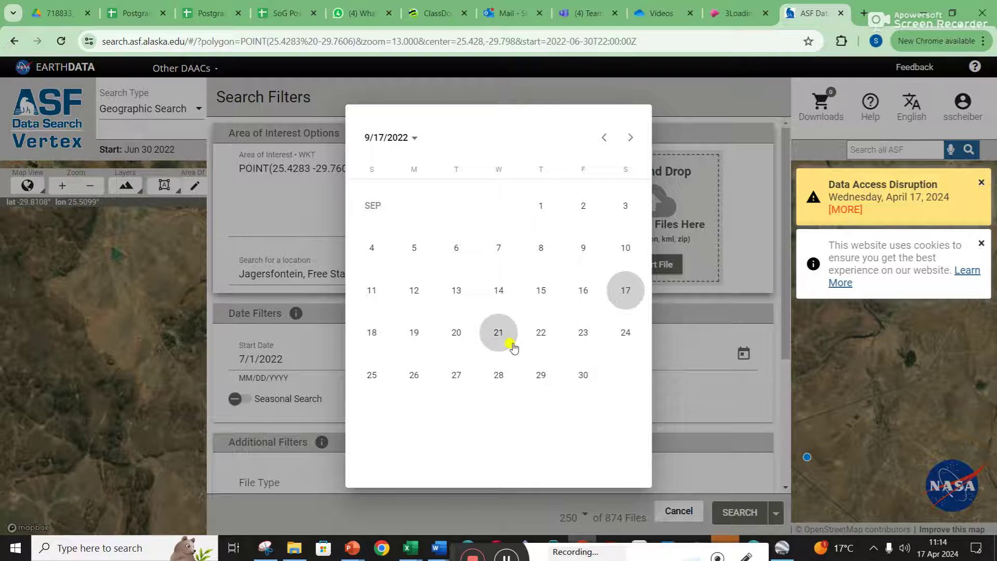
click(583, 376)
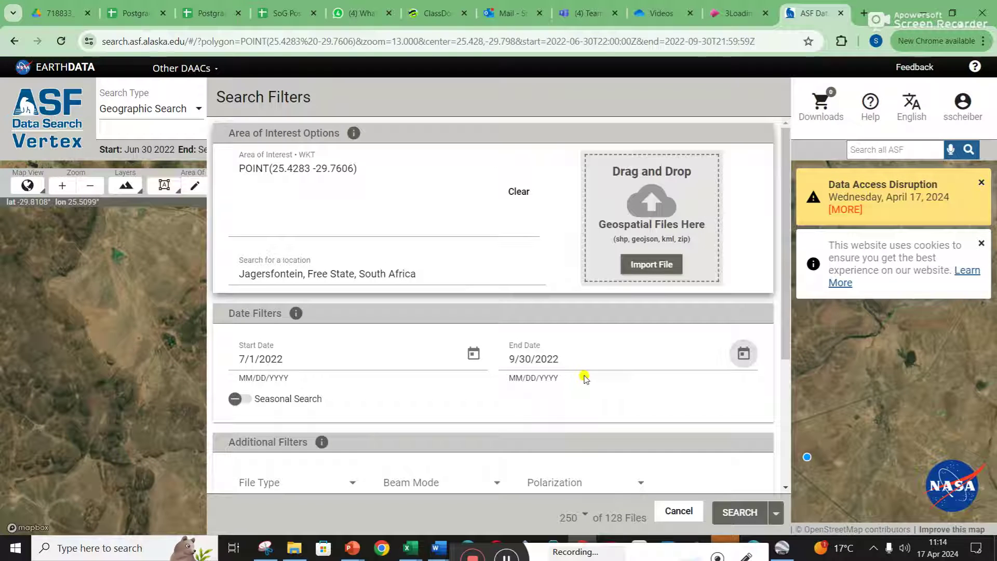
- Limit the file type to L1 Single Look Complex (SLC)
scroll(584, 377, down, 4)
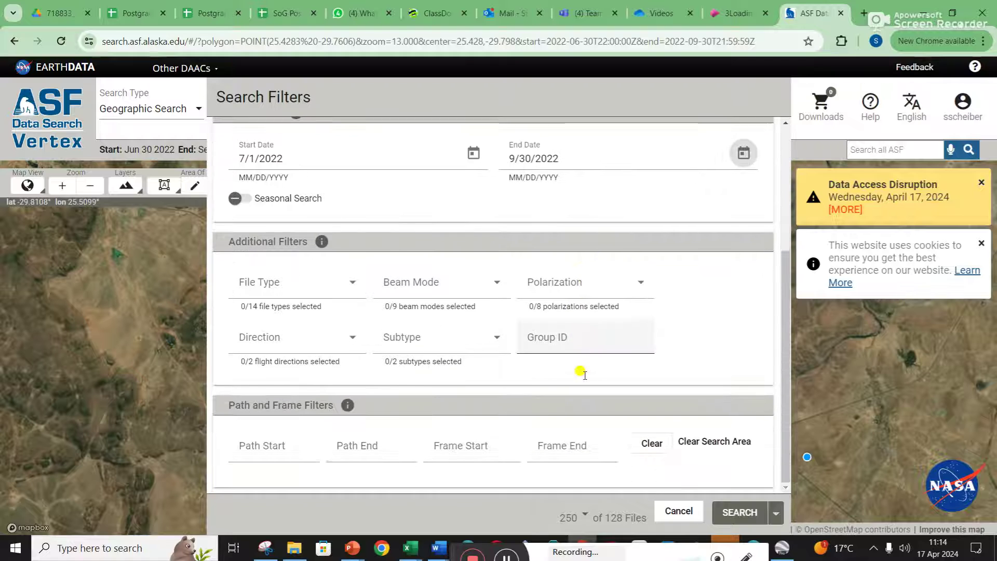
click(345, 282)
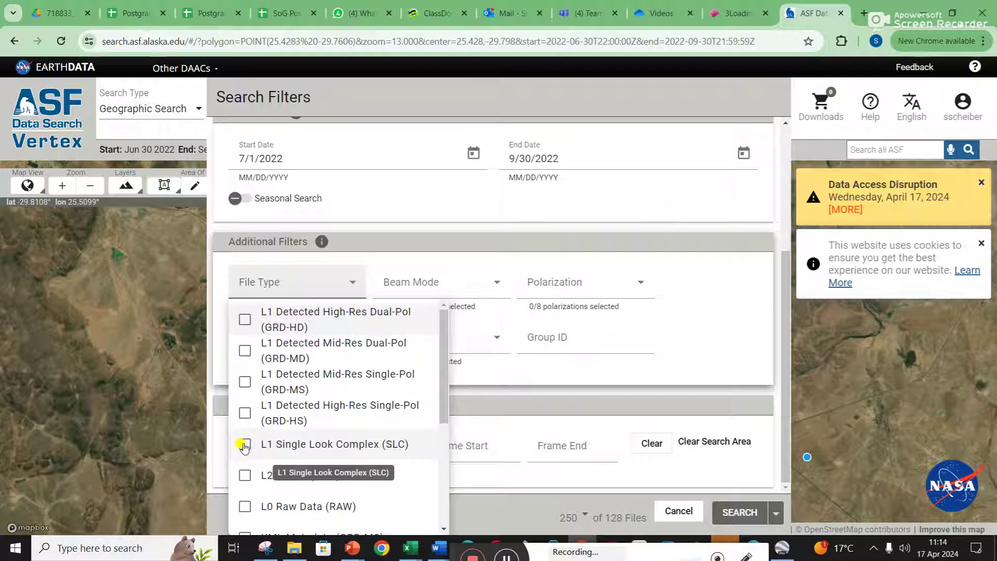
scroll(244, 447, down, 5)
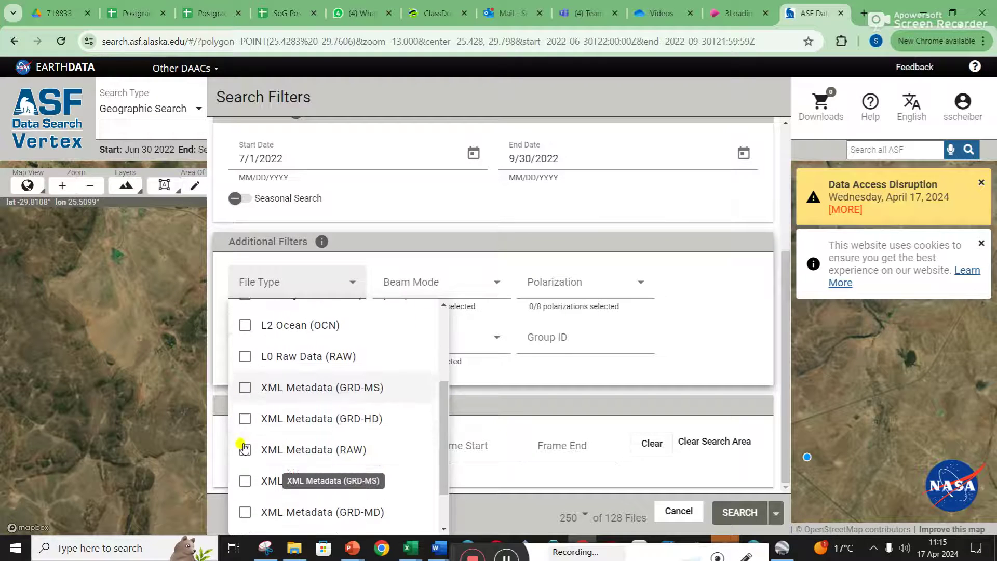
scroll(244, 447, up, 2)
scroll(244, 446, up, 3)
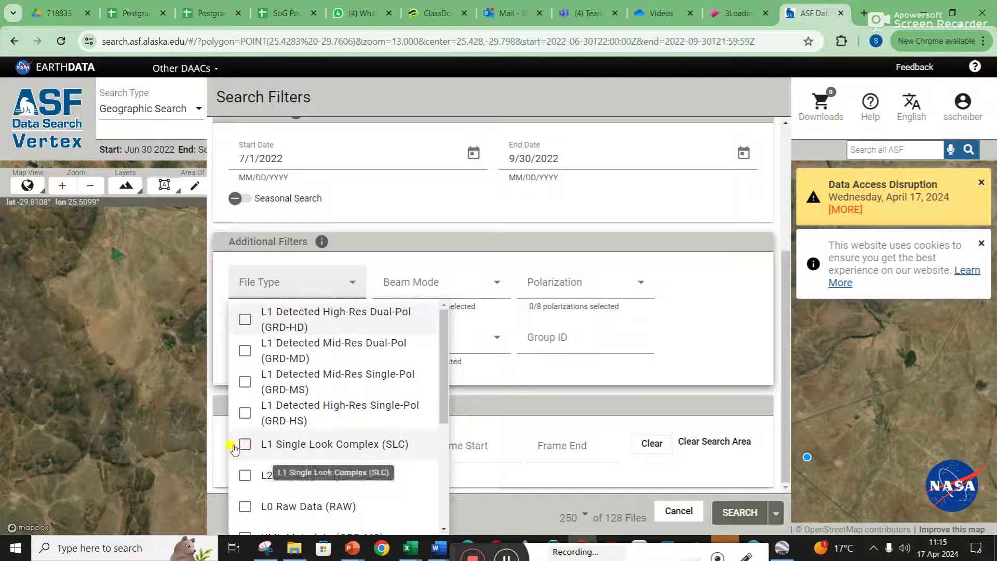
click(244, 443)
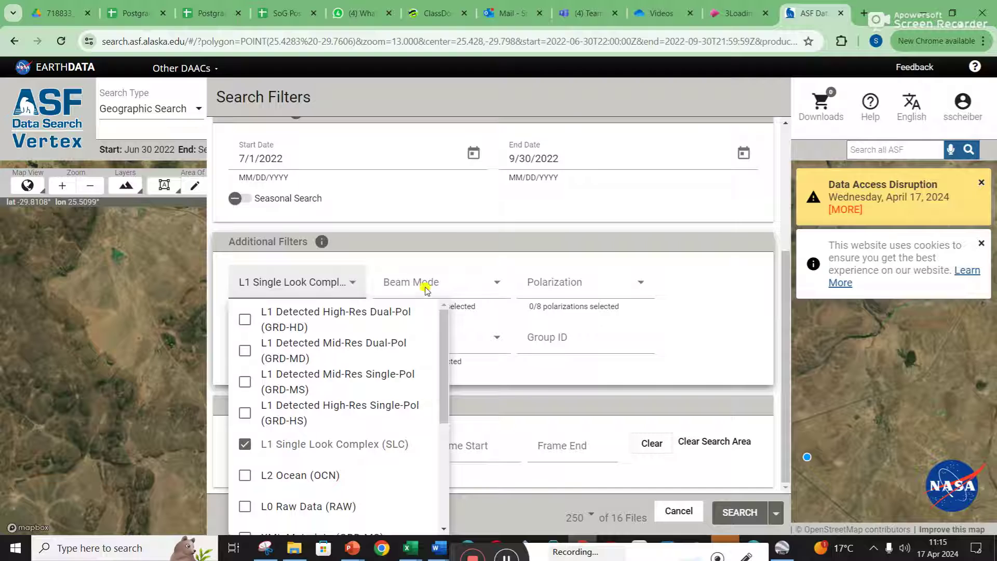
- Restrict the beam mode to IW, leaving polarization unselected
click(444, 283)
click(444, 283)
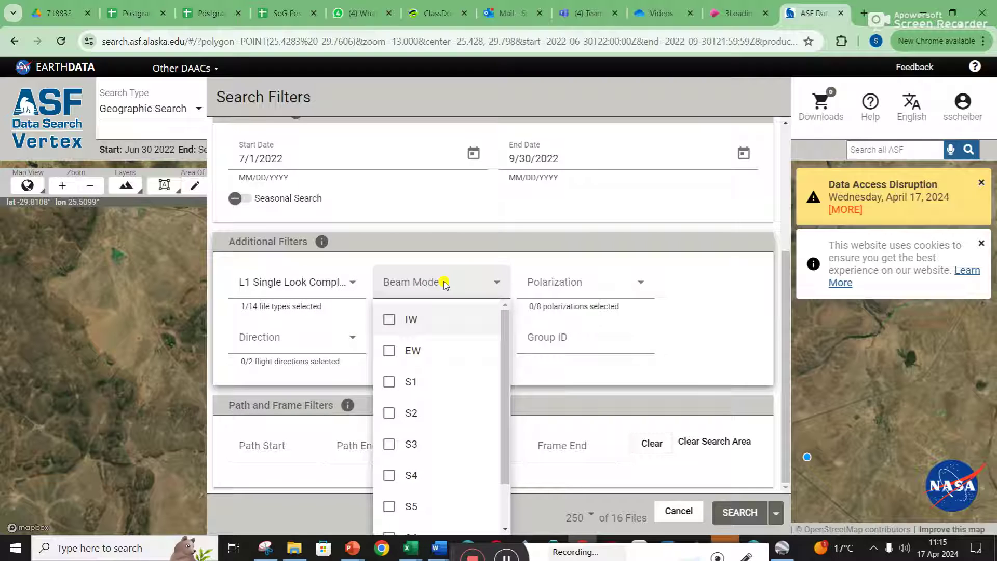
click(390, 320)
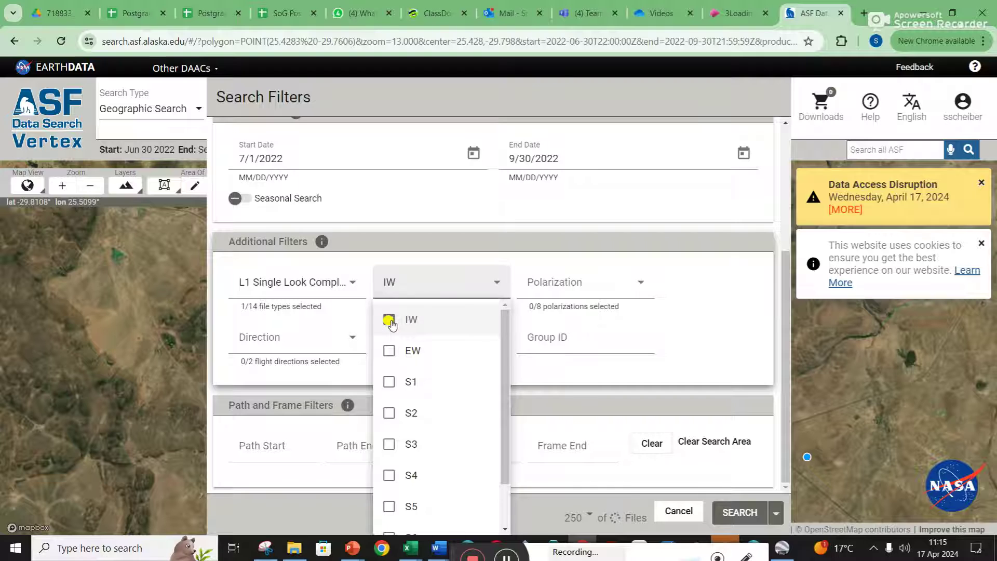
click(677, 285)
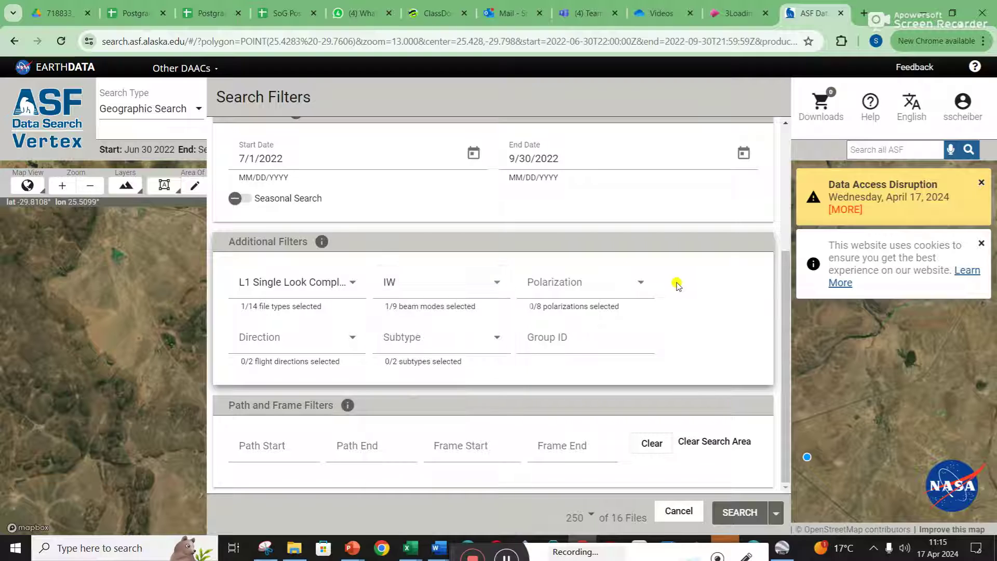
click(636, 285)
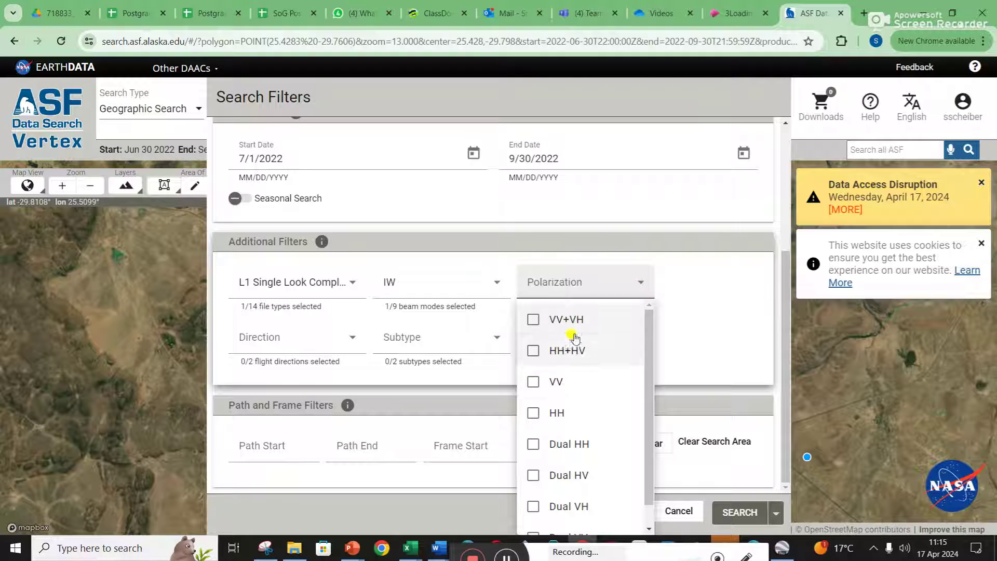
click(689, 278)
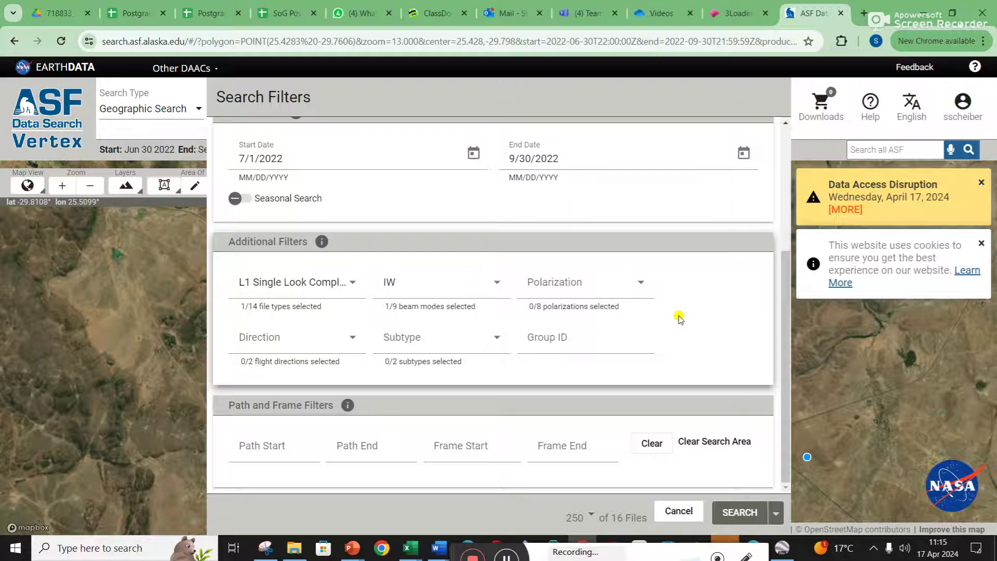
scroll(680, 318, up, 4)
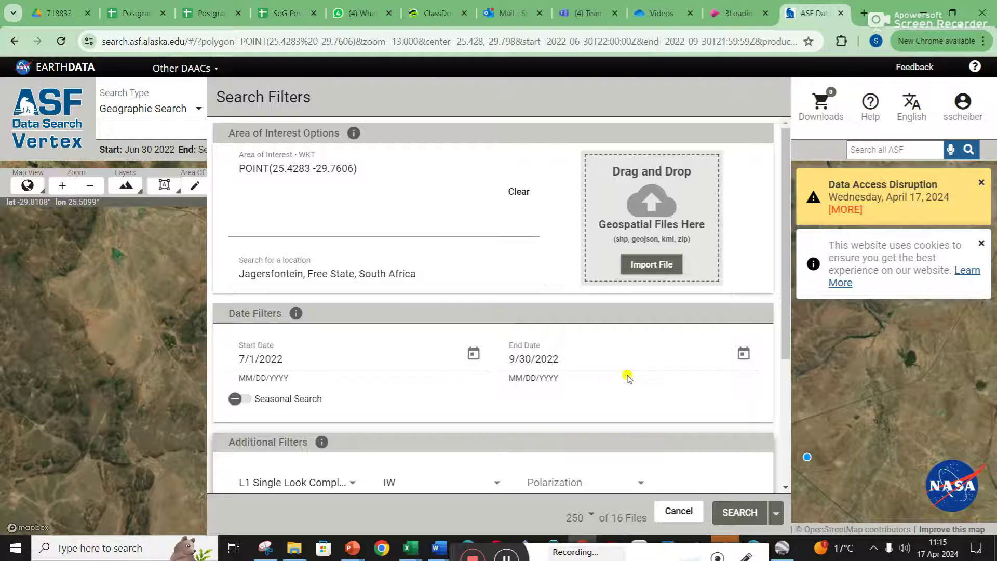
scroll(628, 378, down, 4)
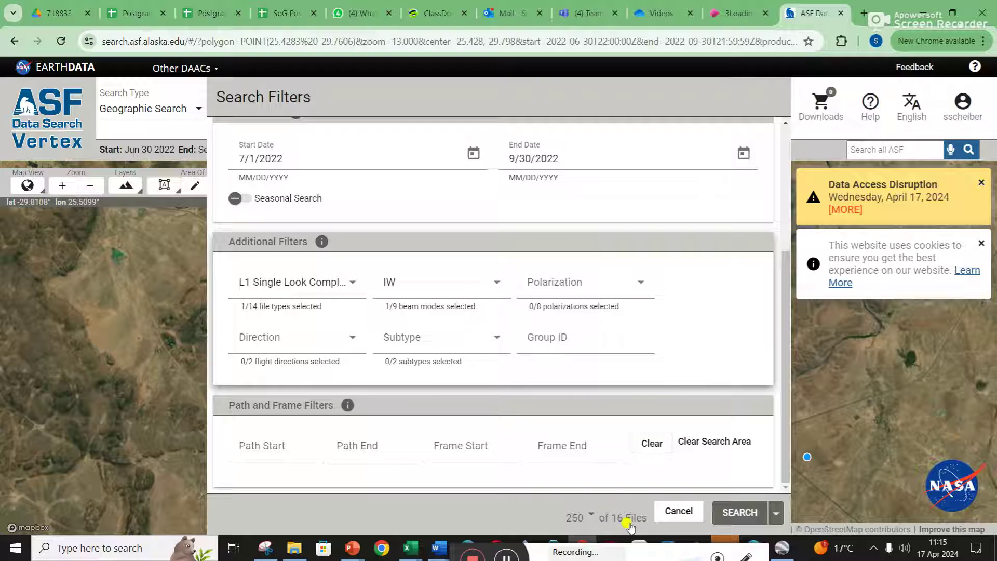
- Run the search, listing 16 Sentinel-1 IW SLC scenes
click(746, 511)
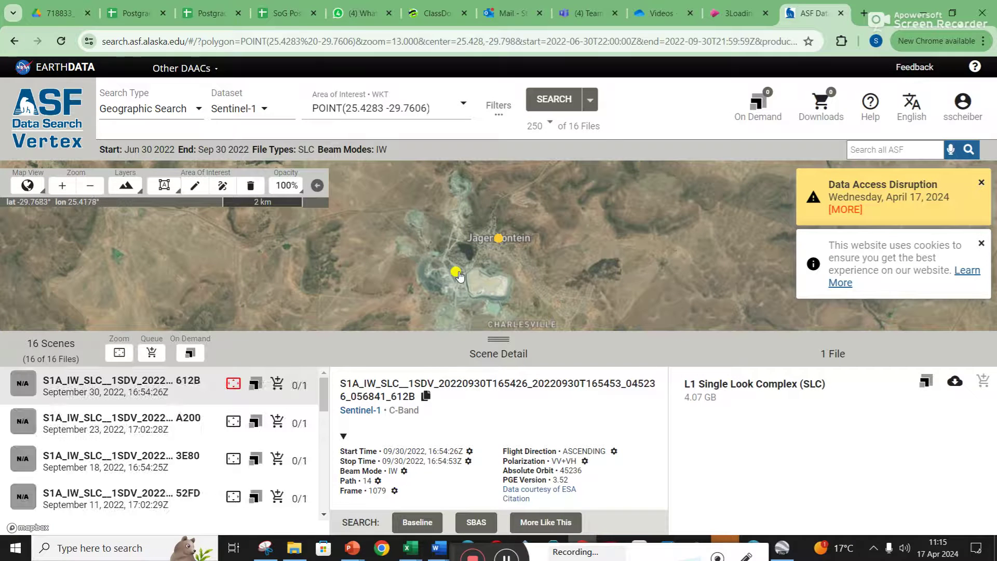
scroll(304, 422, down, 4)
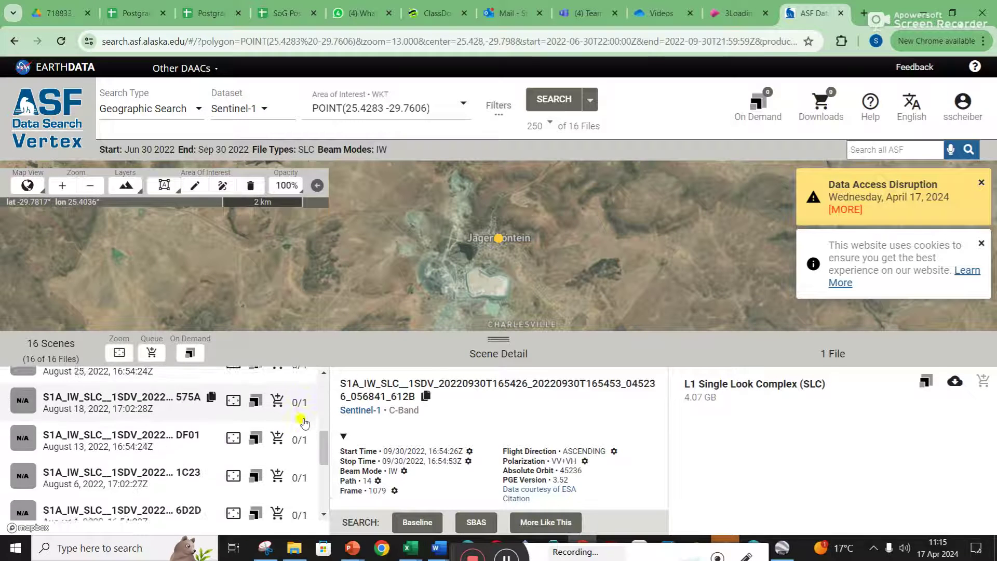
scroll(304, 421, down, 3)
scroll(304, 421, up, 8)
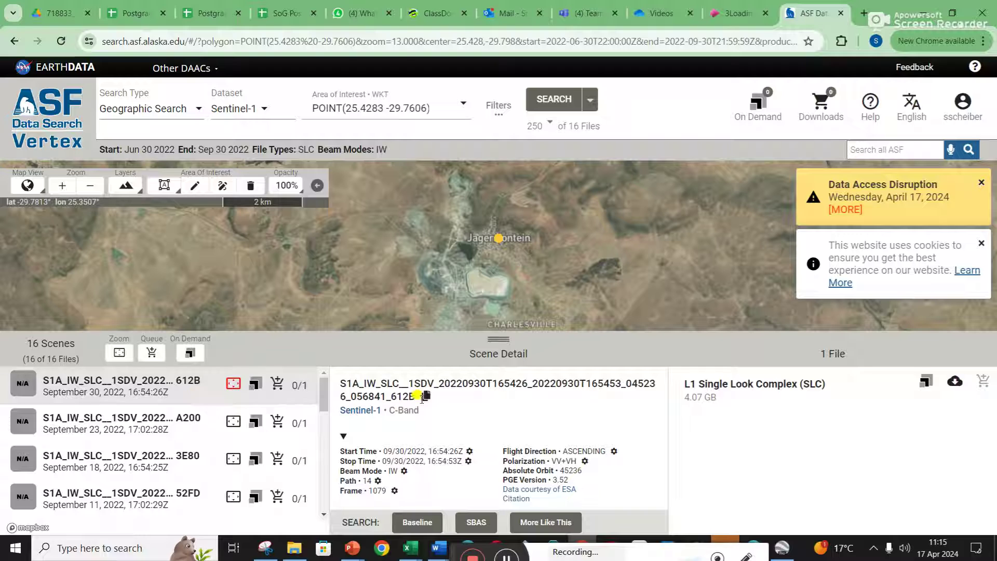
- Zoom the map to the 30 September 2022 scene and bring up the Jagersfontein InSAR presentation
drag(461, 383, 488, 383)
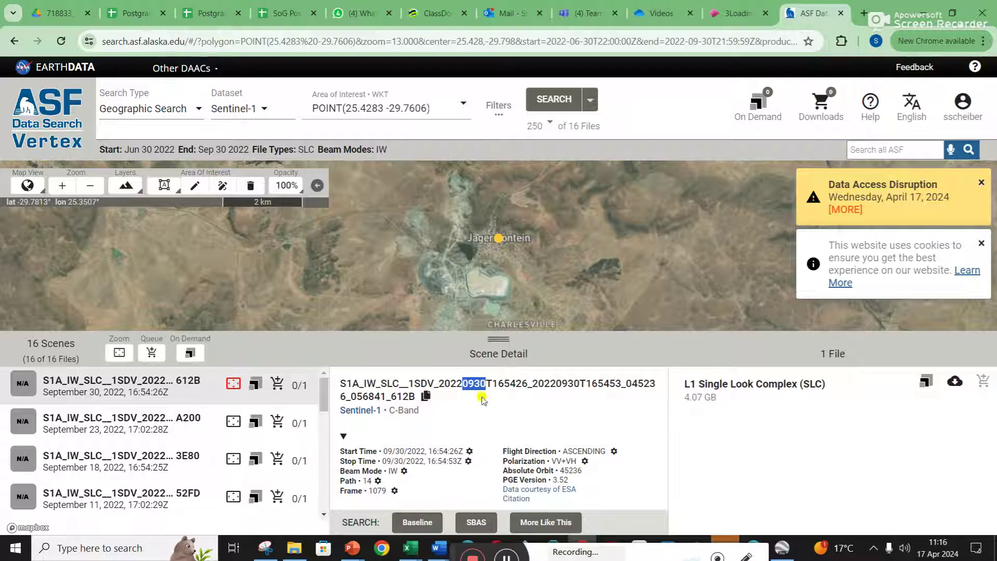
click(232, 388)
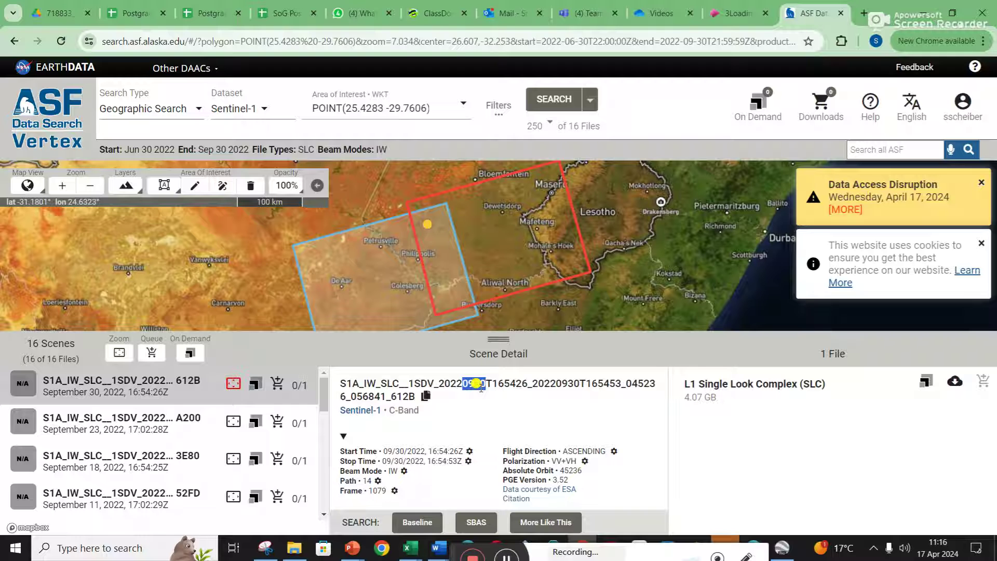
click(356, 555)
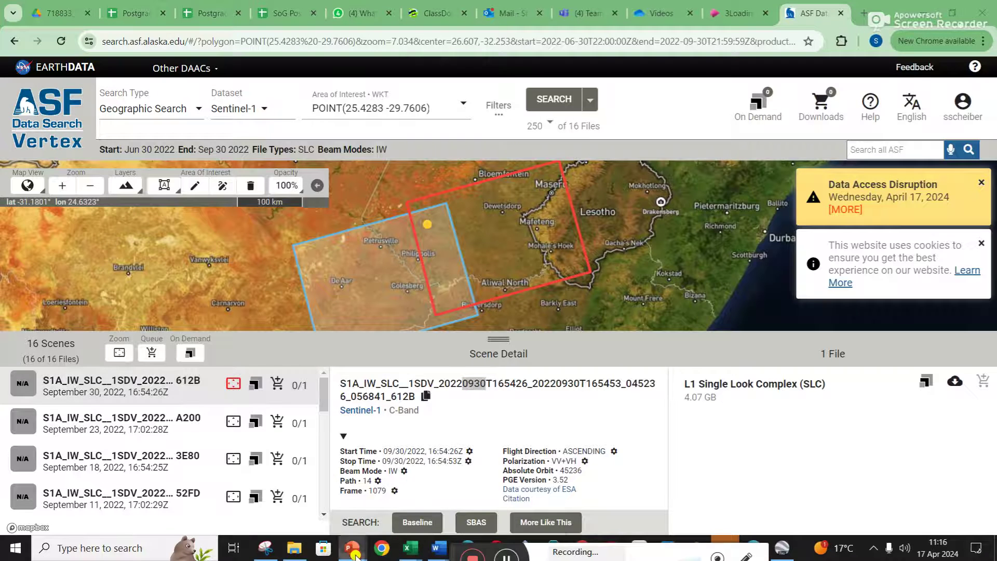
click(356, 493)
- Show slide 5, '20 July and 1 Aug 2022', with its colour-coded displacement map
click(114, 469)
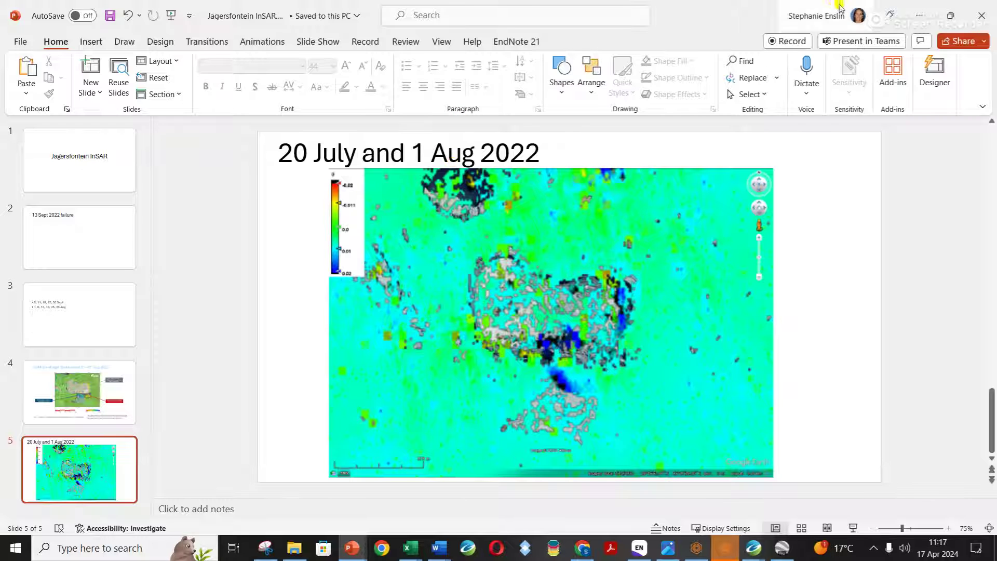
- Back in Vertex, view details of the C675, BD3A and 1C23 scenes
click(919, 16)
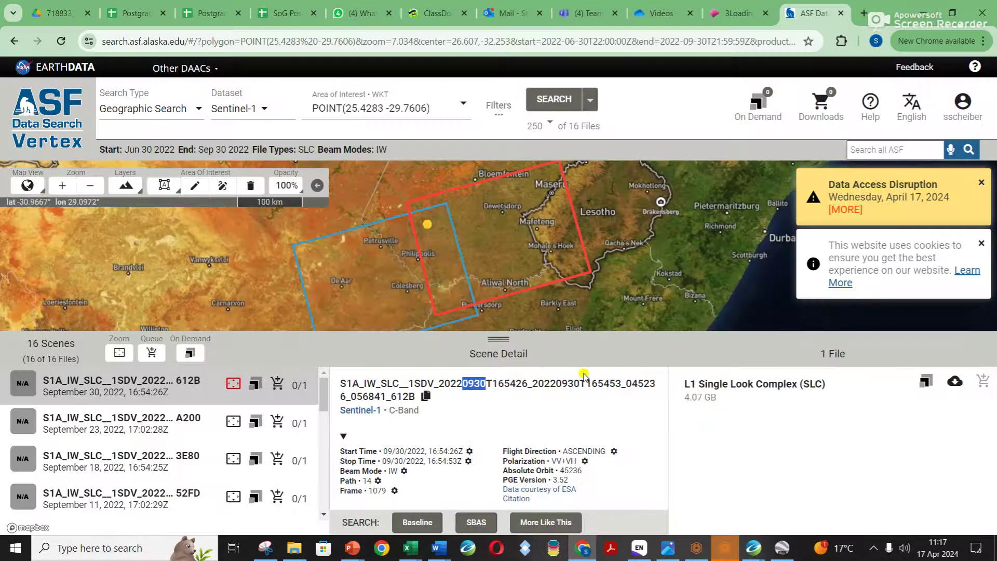
scroll(167, 492, down, 3)
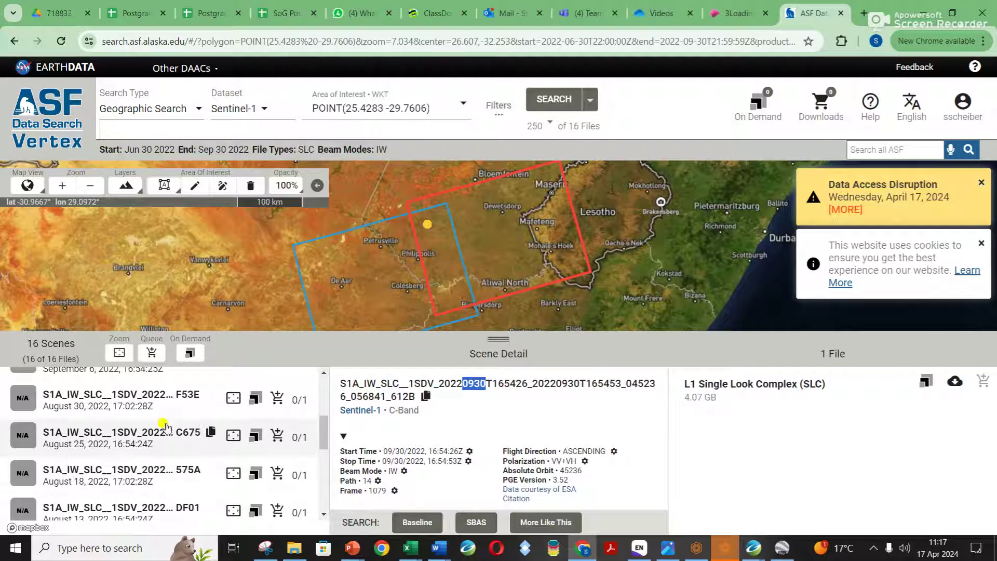
click(150, 435)
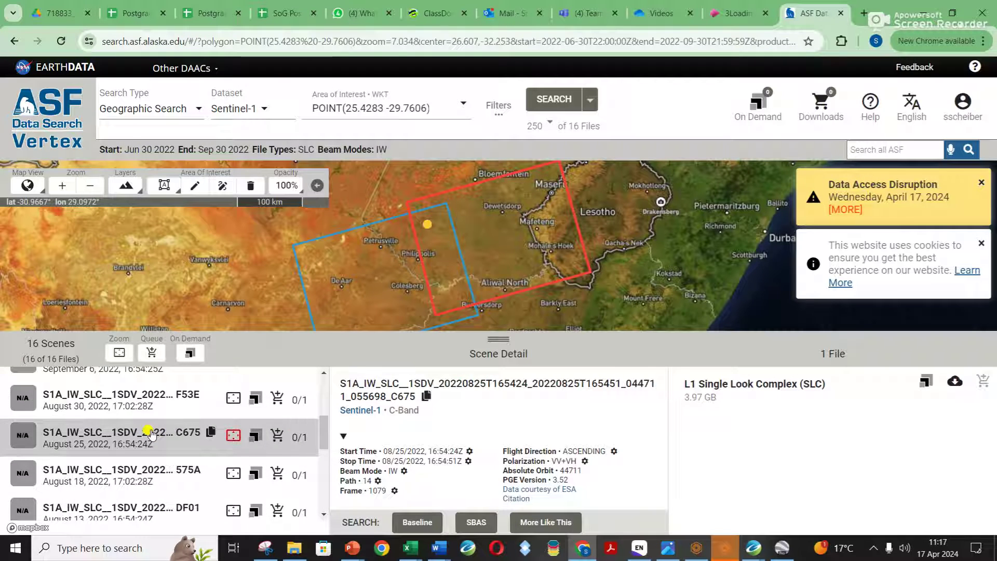
scroll(140, 442, down, 5)
click(132, 447)
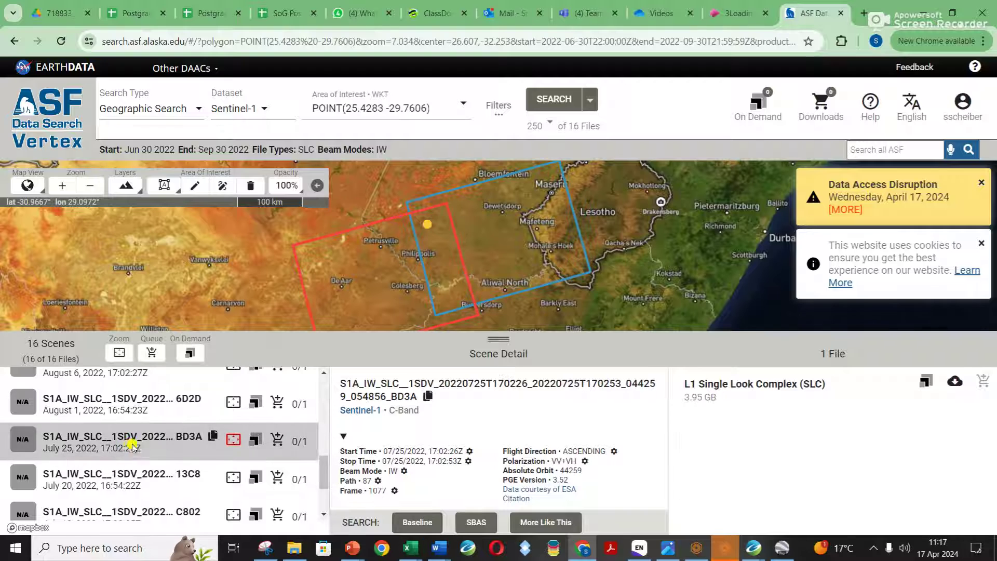
scroll(132, 447, up, 2)
click(132, 446)
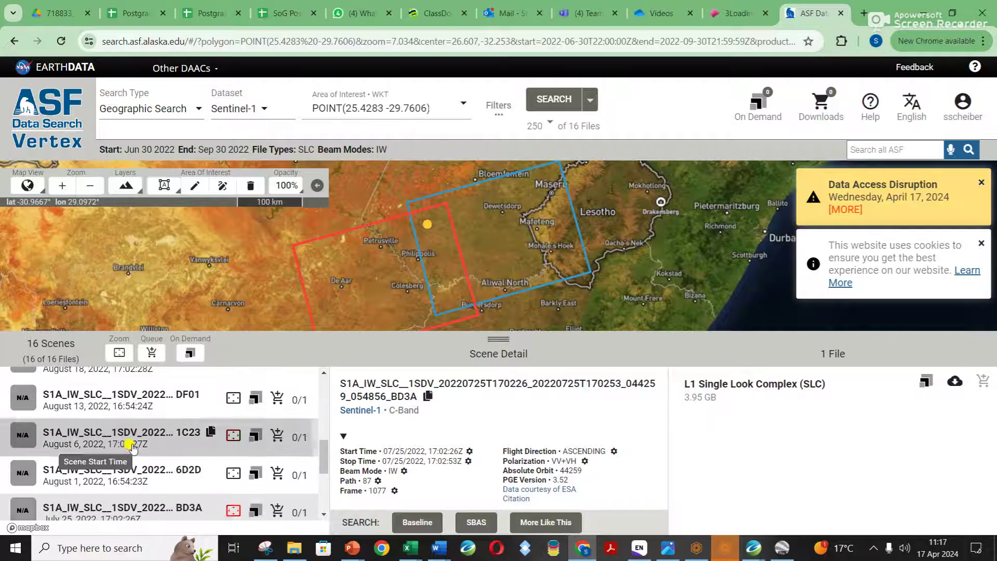
scroll(133, 448, up, 1)
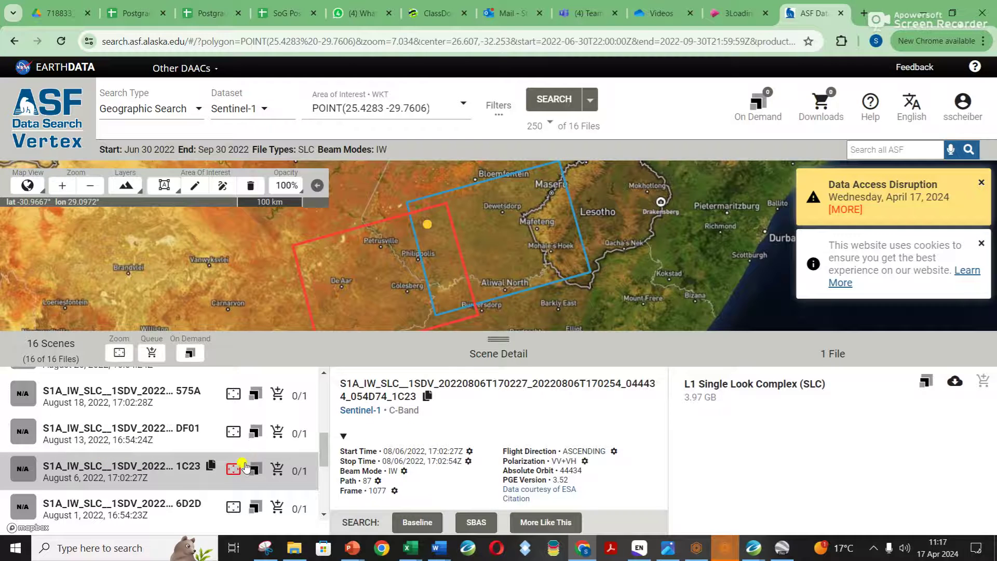
- Zoom to the 1C23 footprint, compare the DF01 and 6D2D scenes, and return to 1C23
click(231, 470)
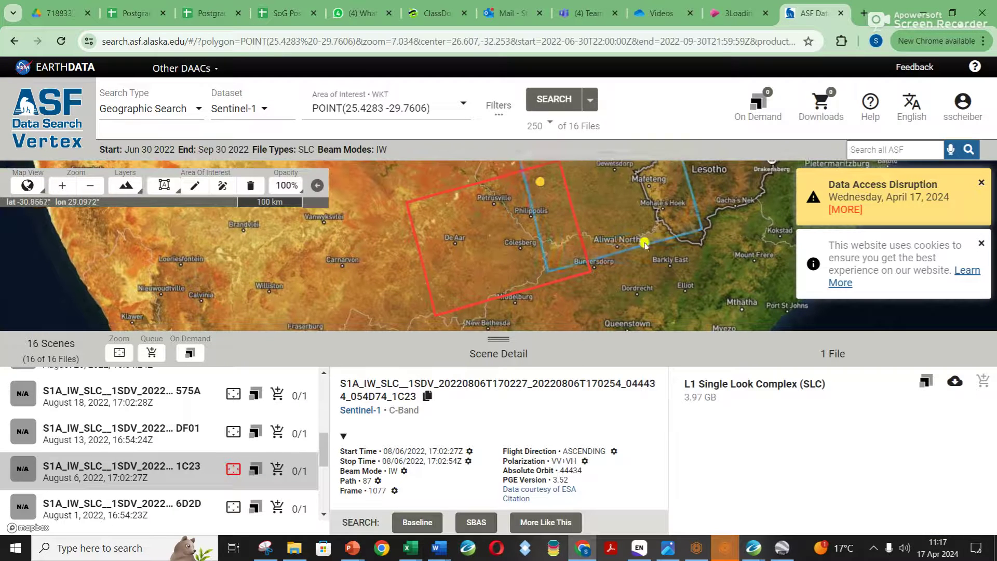
drag(487, 212, 453, 258)
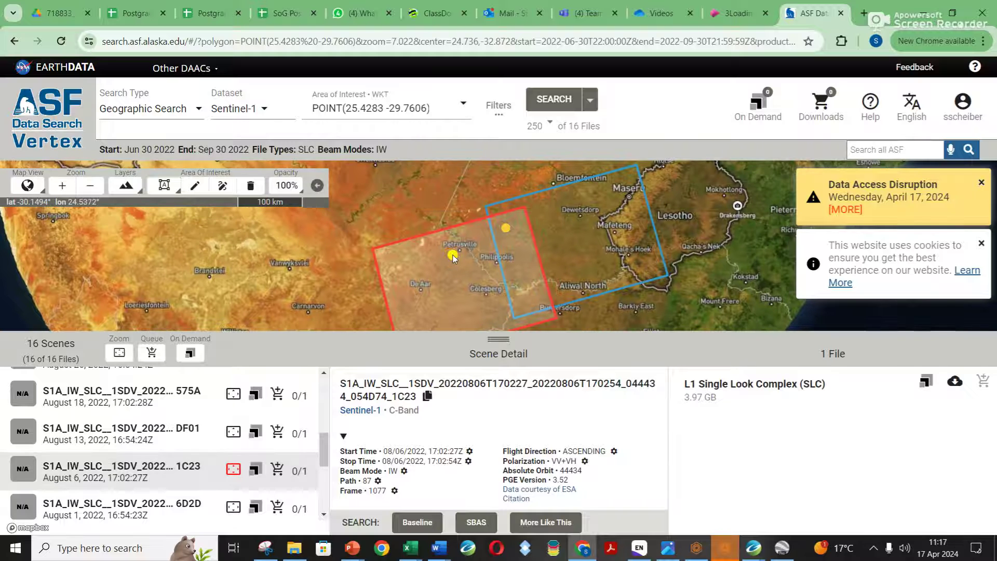
click(195, 446)
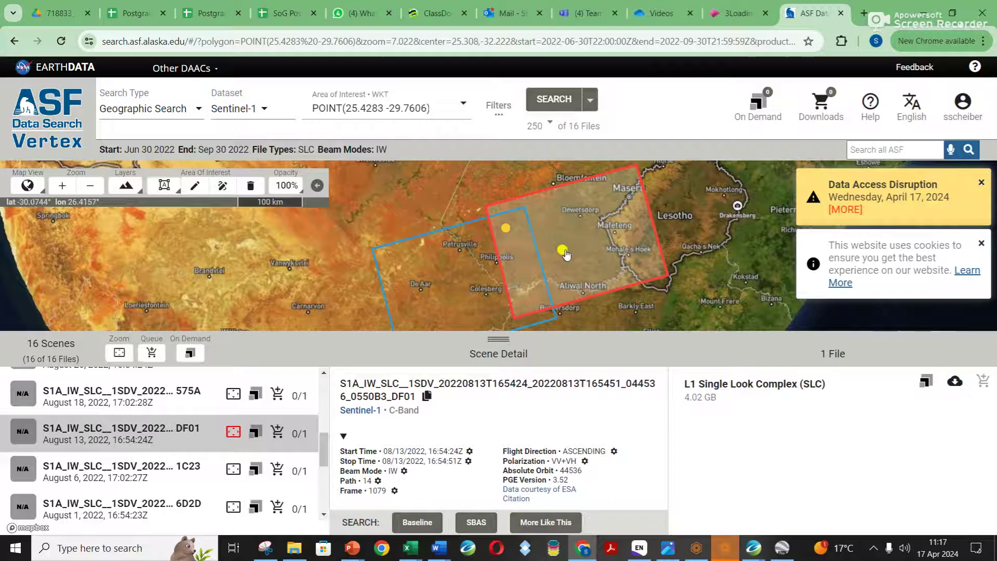
click(172, 521)
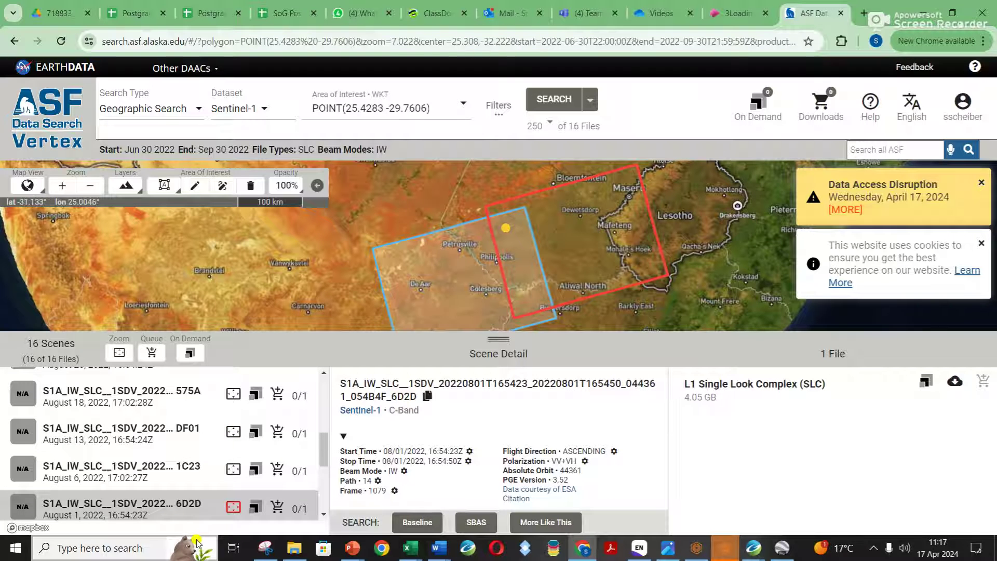
click(205, 439)
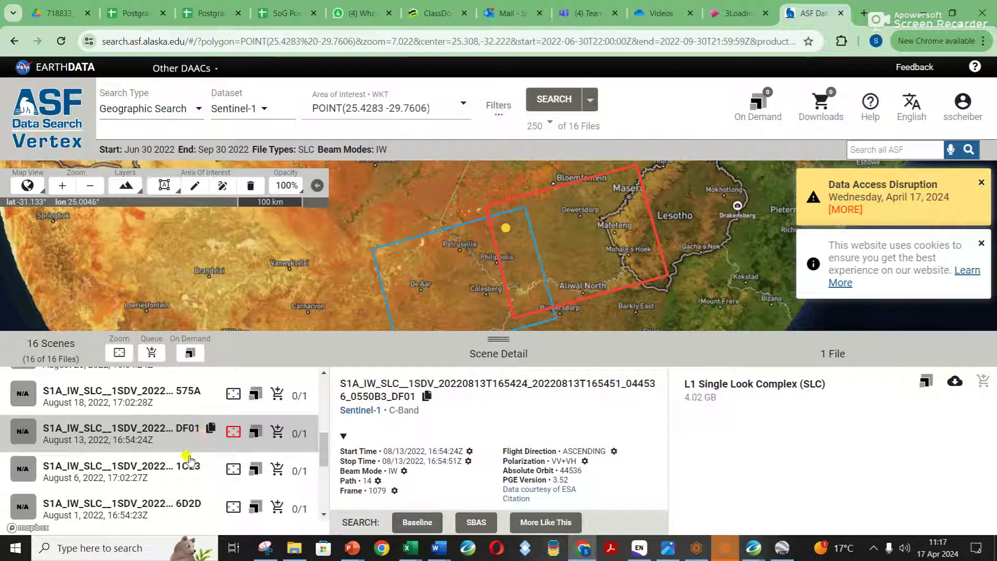
click(169, 479)
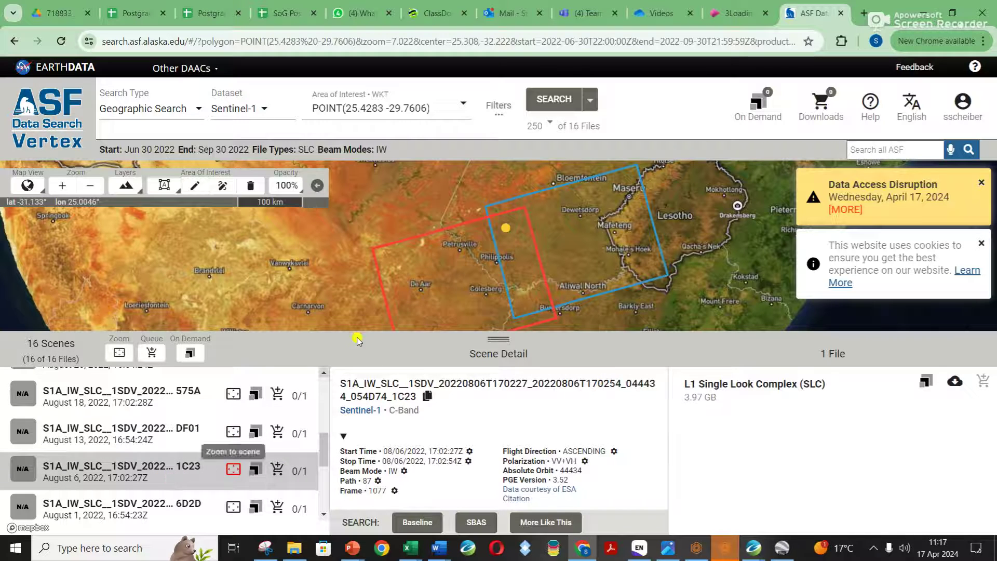
- Compare the August 18 575A, August 6 1C23 and August 25 C675 scene details
scroll(192, 474, up, 1)
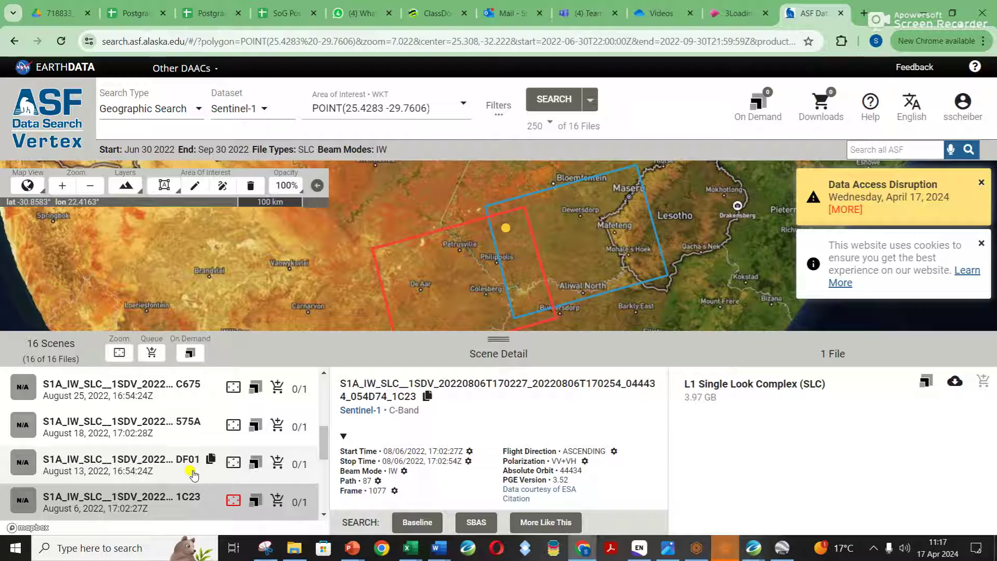
click(218, 437)
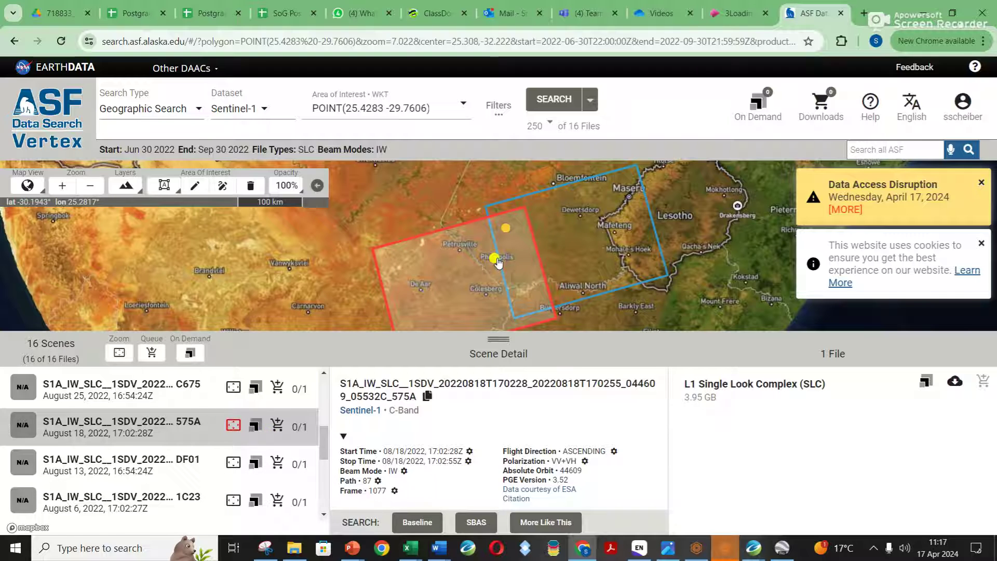
click(183, 516)
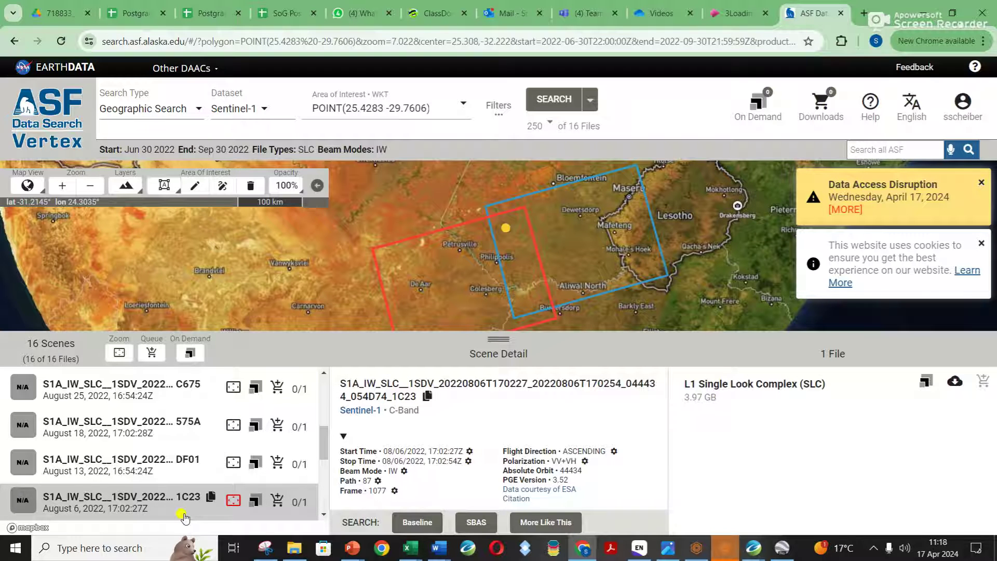
click(195, 439)
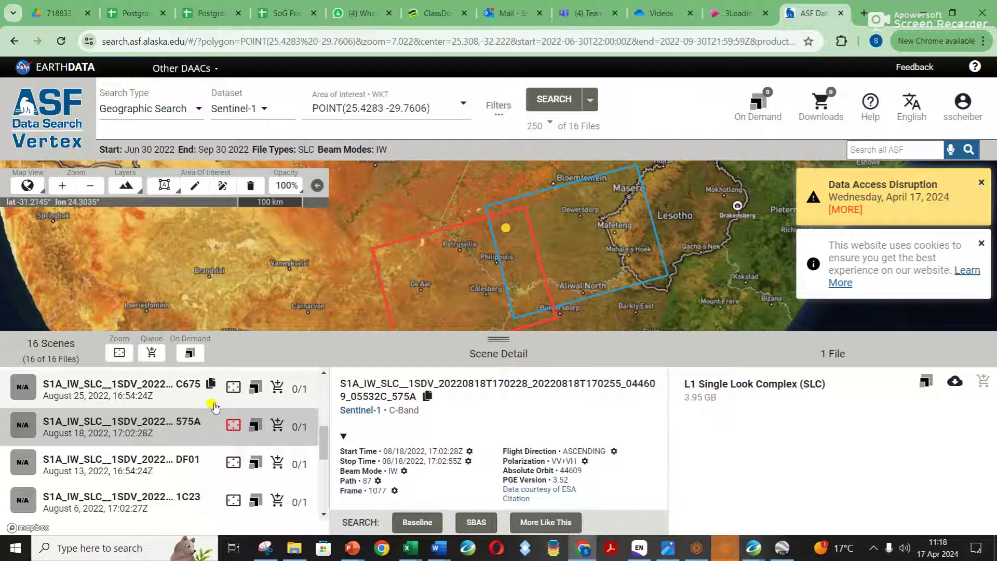
click(198, 398)
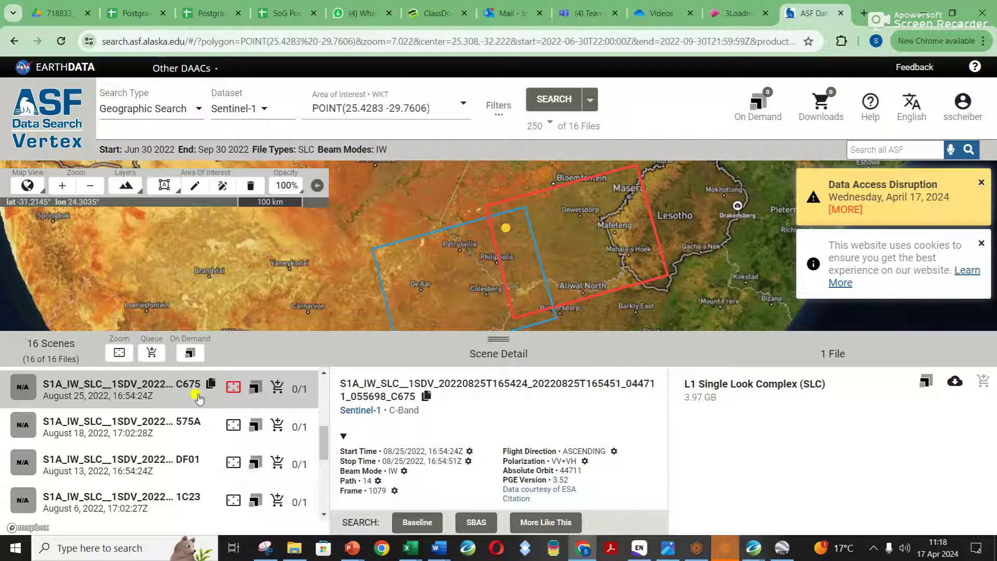
- Compare the September 6 and September 11 52FD scenes, ending on the 2690 scene
scroll(198, 398, up, 1)
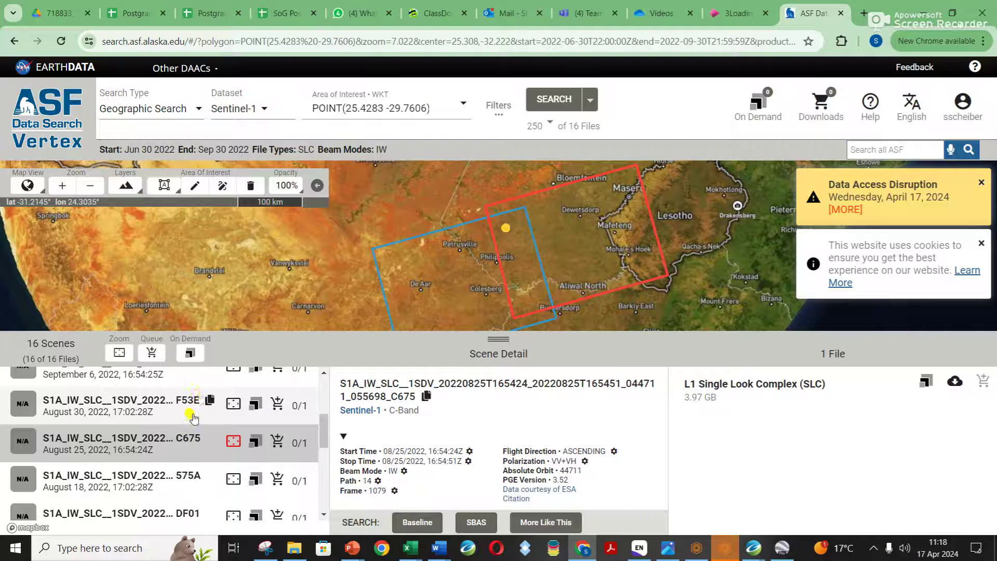
click(200, 385)
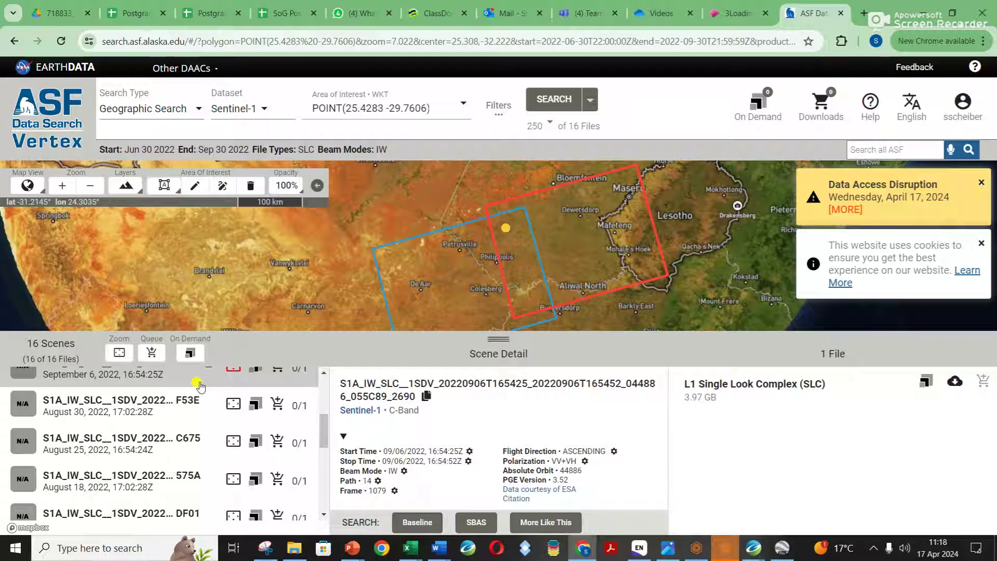
click(186, 443)
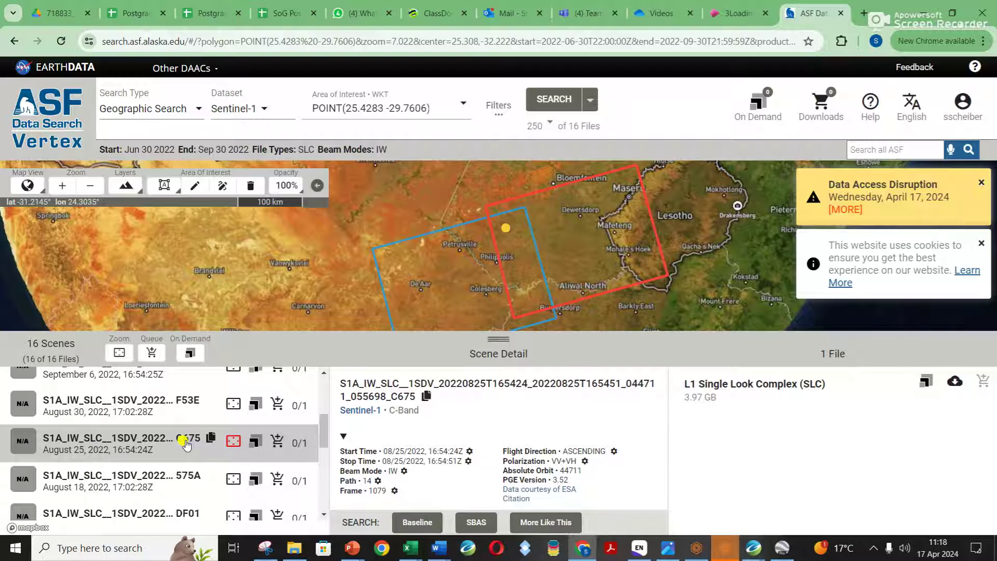
scroll(190, 421, up, 2)
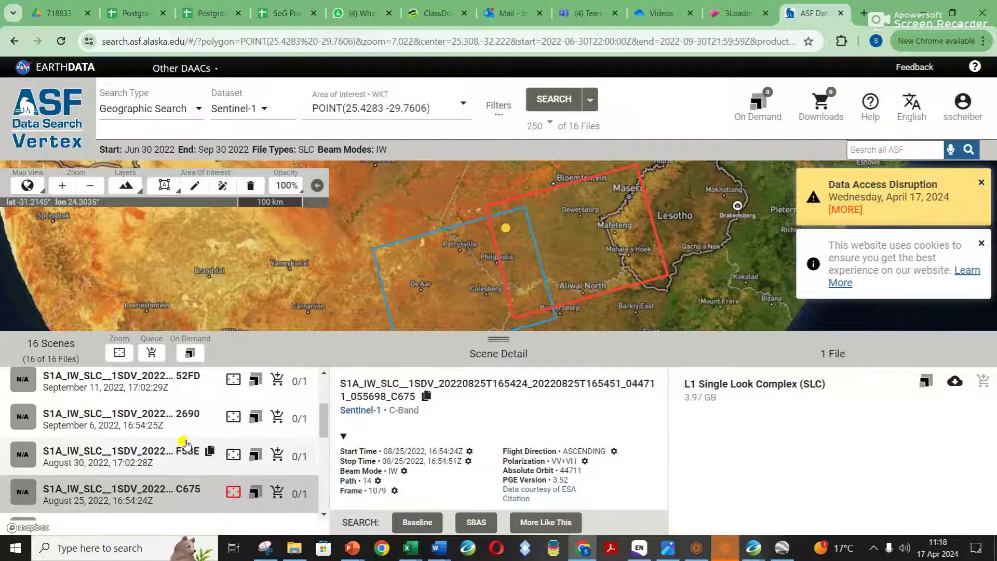
click(197, 391)
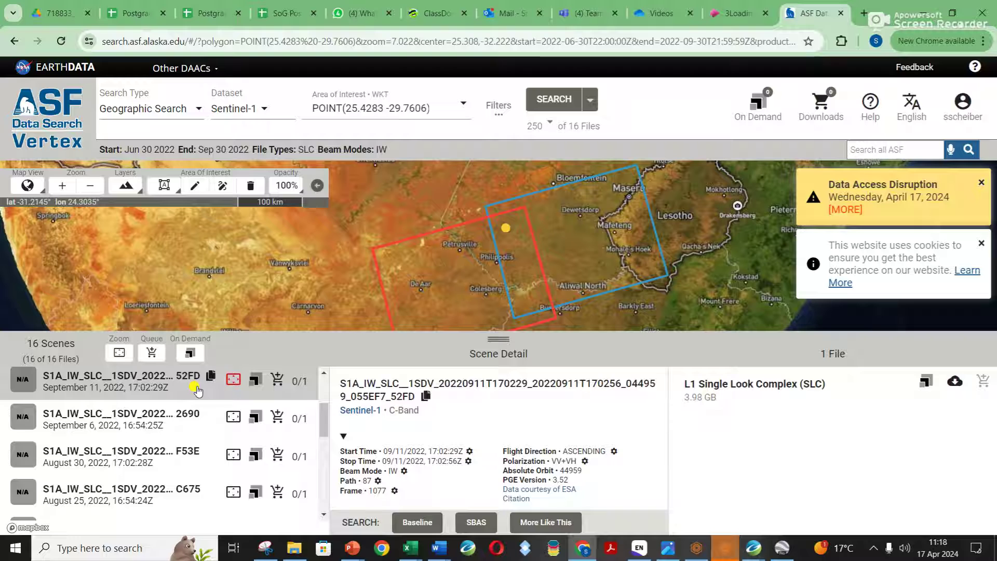
click(191, 419)
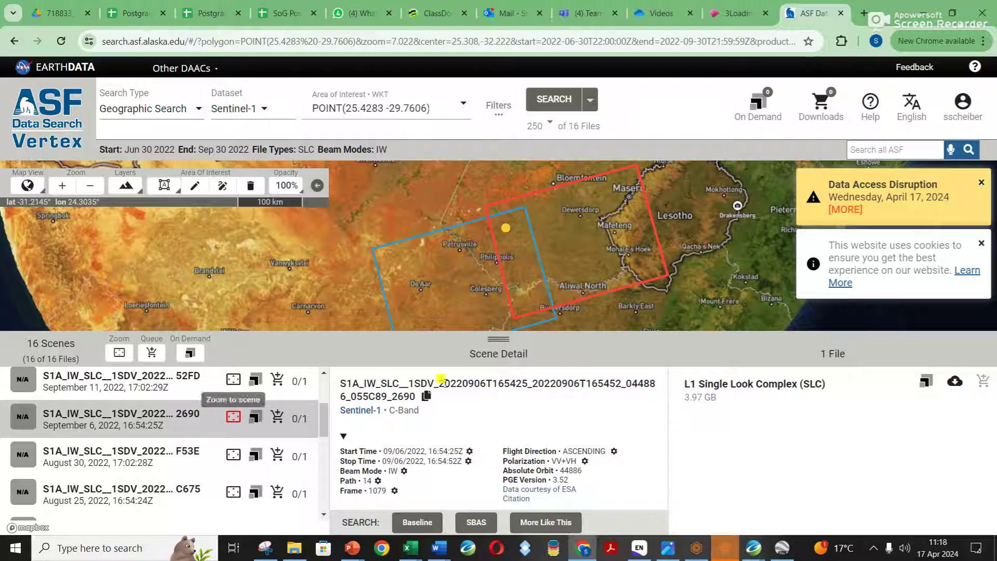
- Download the SLC files for the 6 September 2690 and 25 August C675 scenes
click(957, 382)
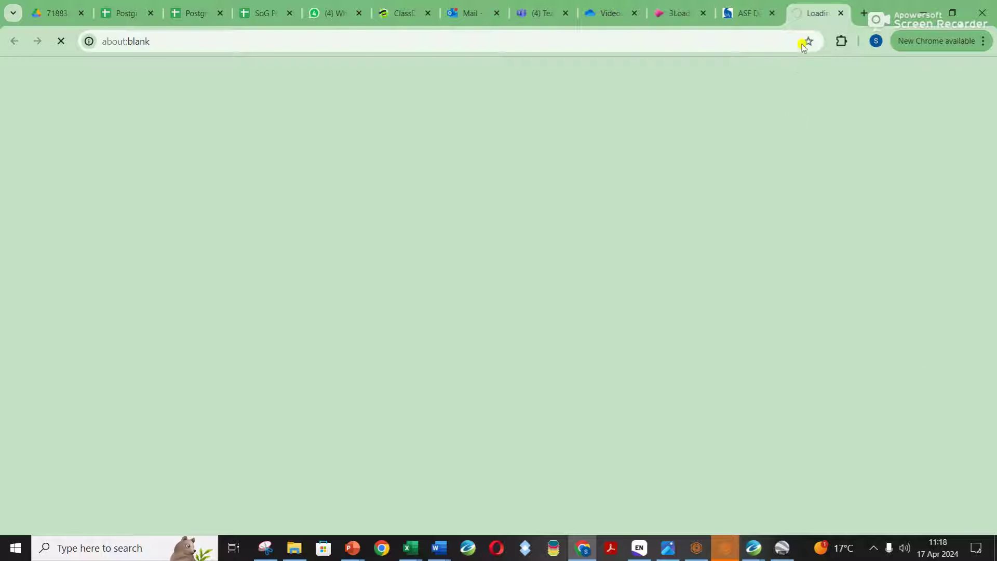
click(746, 12)
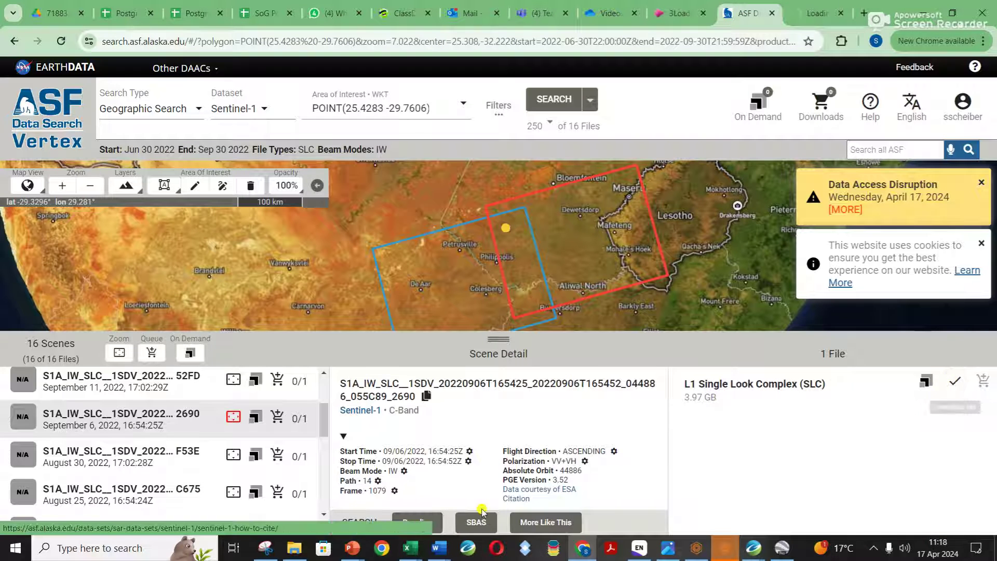
click(216, 503)
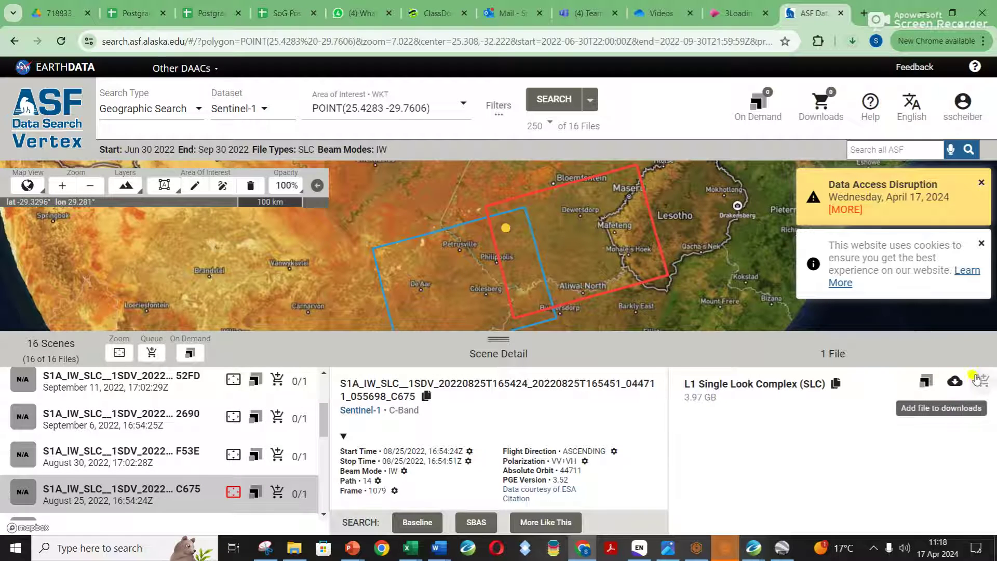
click(955, 383)
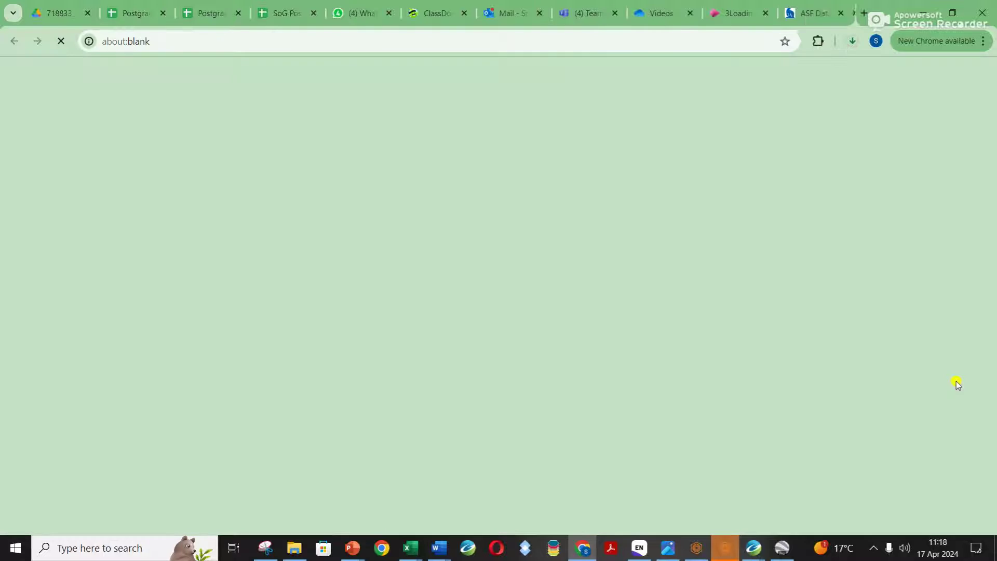
click(749, 5)
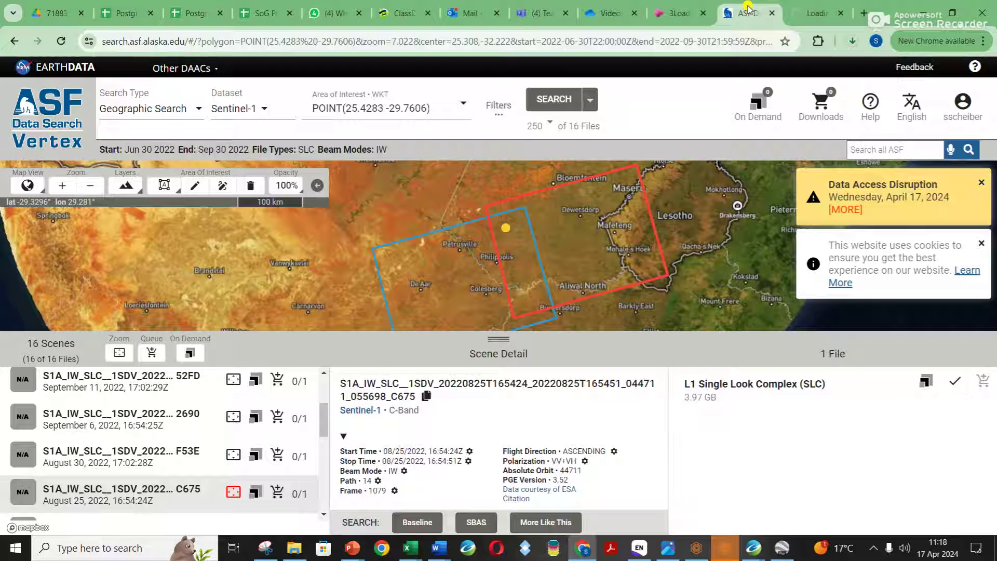
click(818, 13)
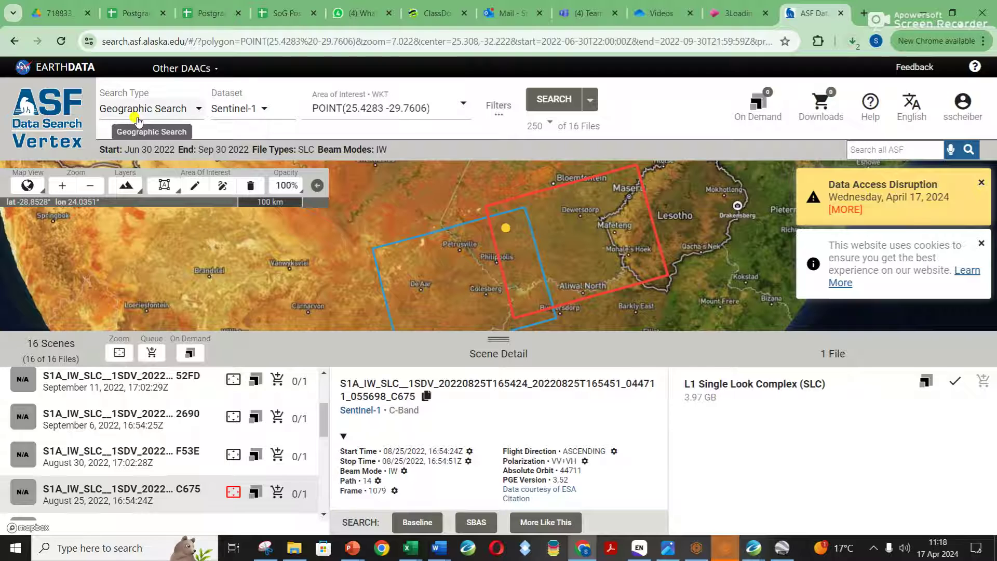
- Show Chrome's download history with both 3.9 GB Sentinel-1 SLC zips (C675, 2690) downloading
click(852, 45)
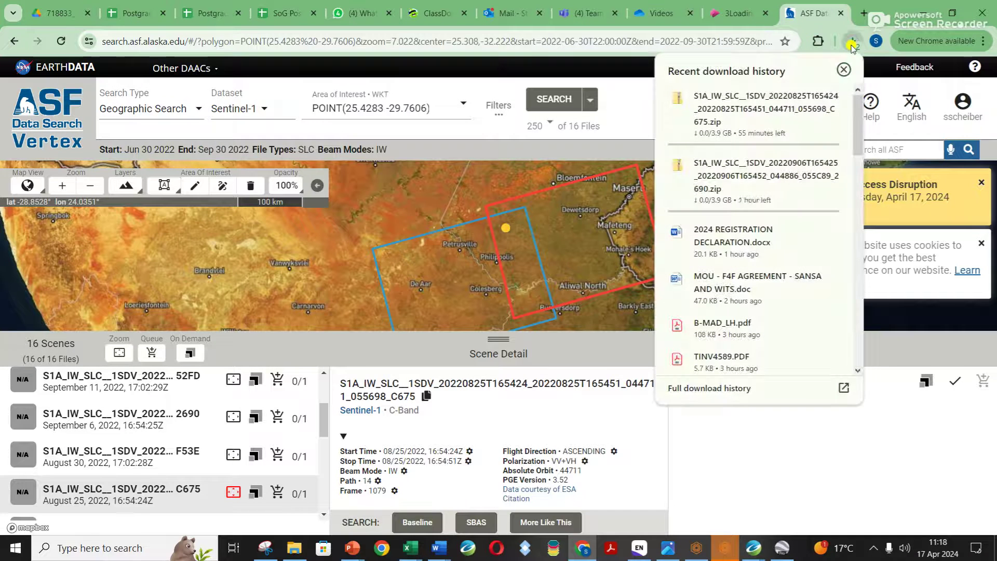